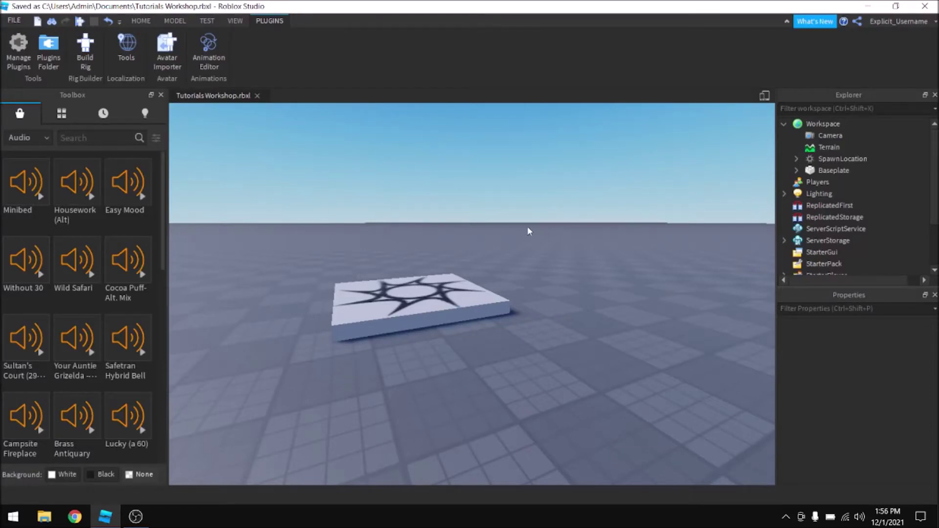
pyautogui.moveTo(527, 226); pyautogui.dragTo(484, 166, button='right')
pyautogui.scroll(-3, 527, 226)
pyautogui.scroll(1, 521, 221)
pyautogui.scroll(2, 521, 221)
pyautogui.scroll(-2, 522, 221)
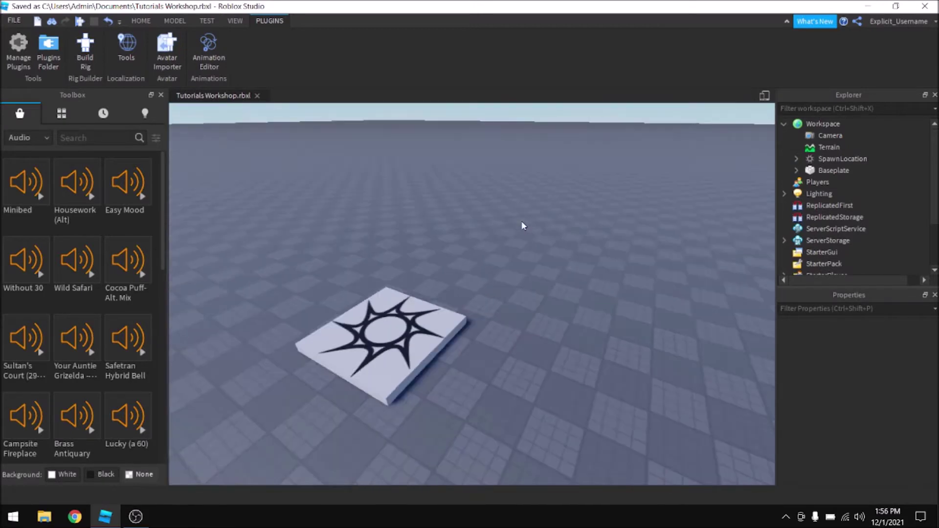
pyautogui.scroll(-2, 522, 221)
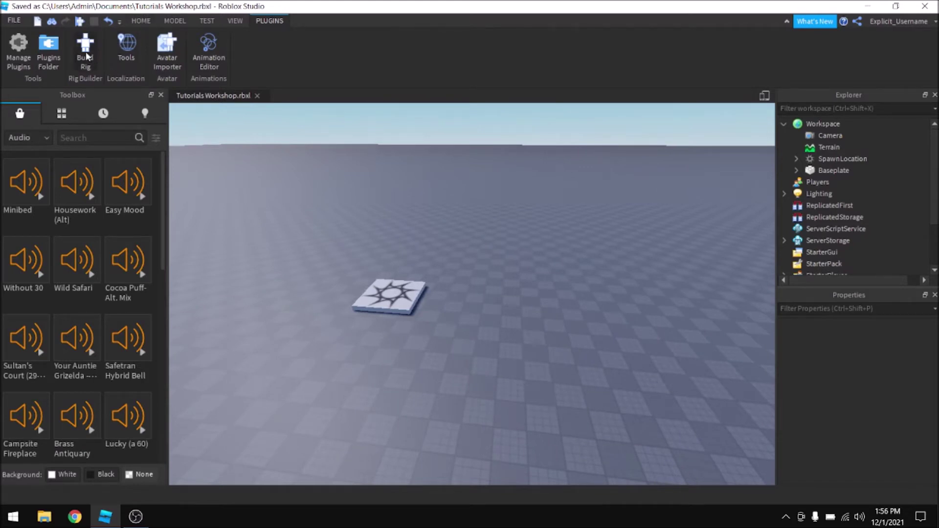
# Insert an R6 Mesh Rig into the workspace with the Rig Builder
pyautogui.click(86, 54)
pyautogui.moveTo(424, 188); pyautogui.dragTo(439, 176, button='right')
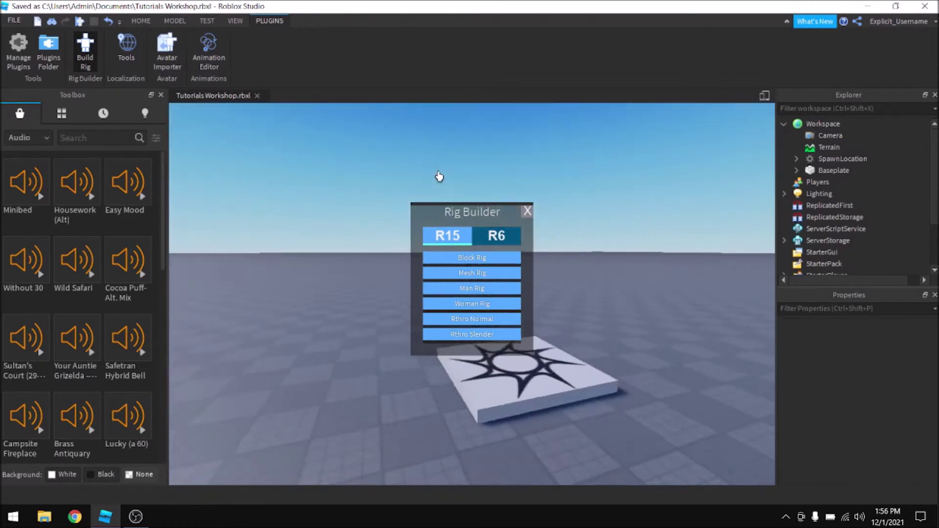
pyautogui.moveTo(515, 141); pyautogui.dragTo(516, 141, button='right')
pyautogui.click(509, 235)
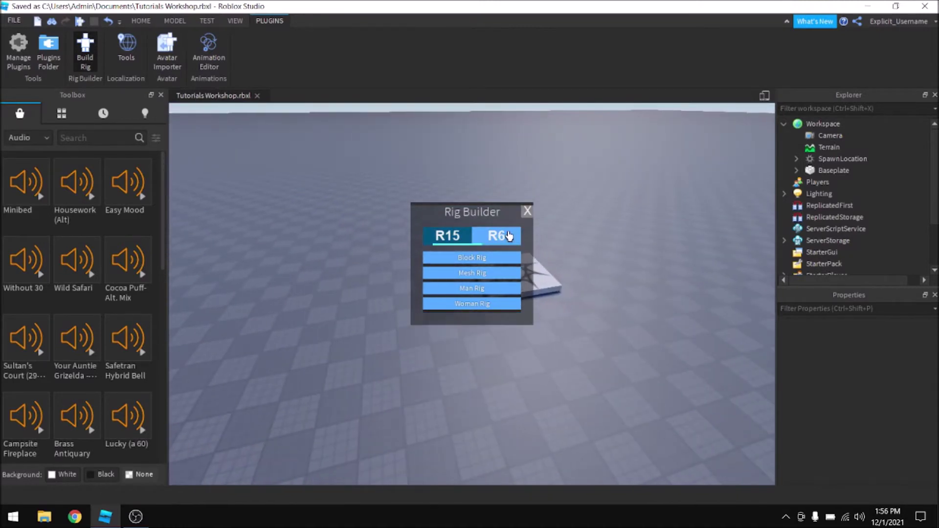
pyautogui.click(478, 271)
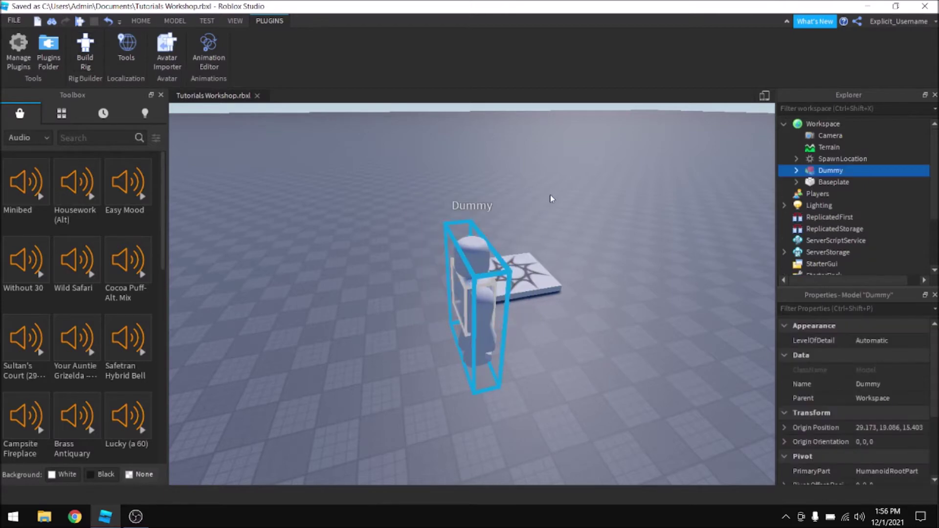
# Set the Transparency of the dummy's HumanoidRootPart to 1
pyautogui.moveTo(551, 196); pyautogui.dragTo(554, 189, button='right')
pyautogui.scroll(-2, 554, 189)
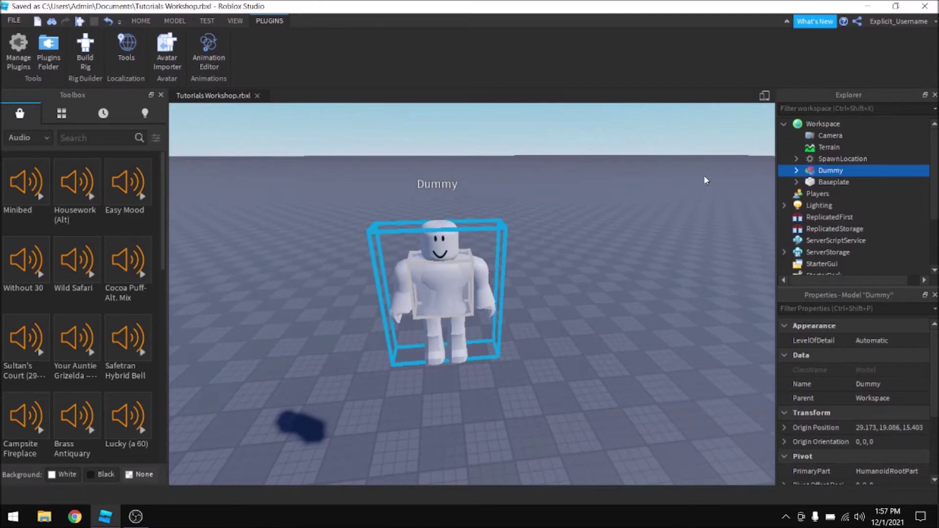
pyautogui.click(795, 170)
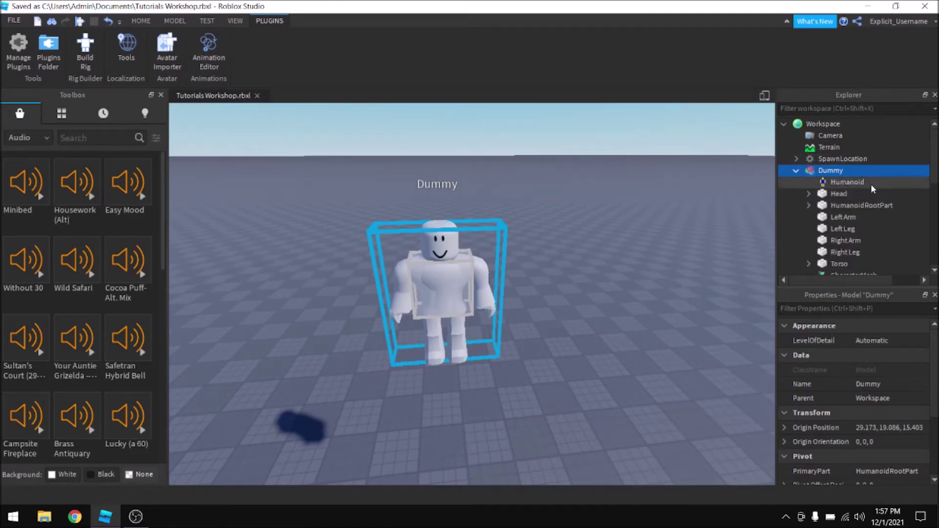
pyautogui.scroll(-1, 871, 184)
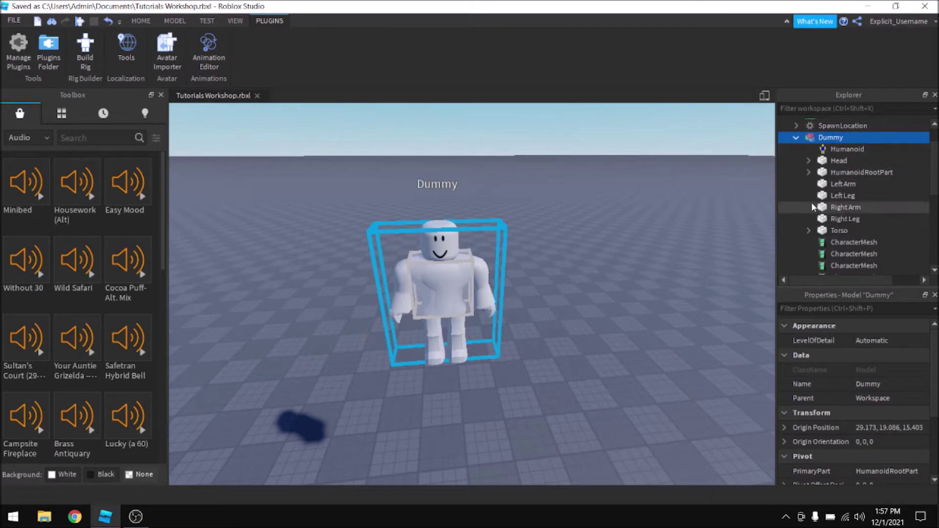
pyautogui.click(827, 172)
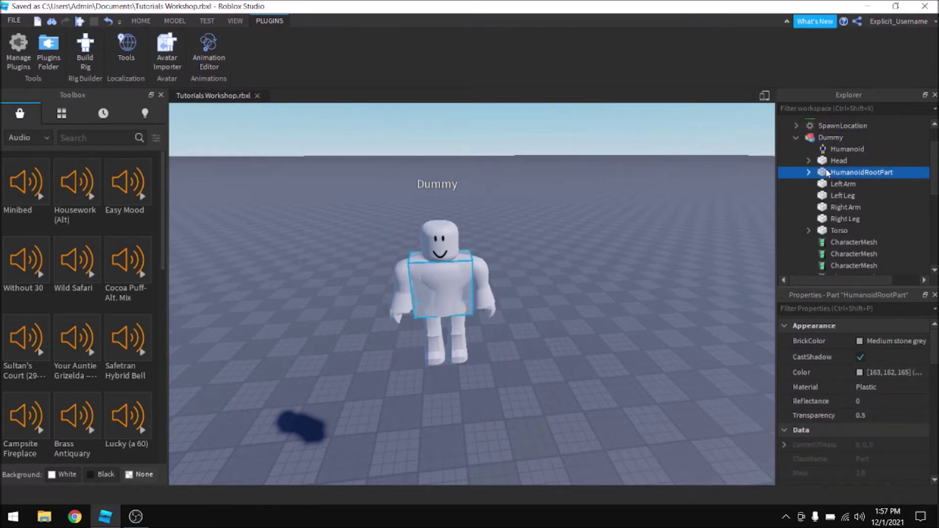
pyautogui.press('f')
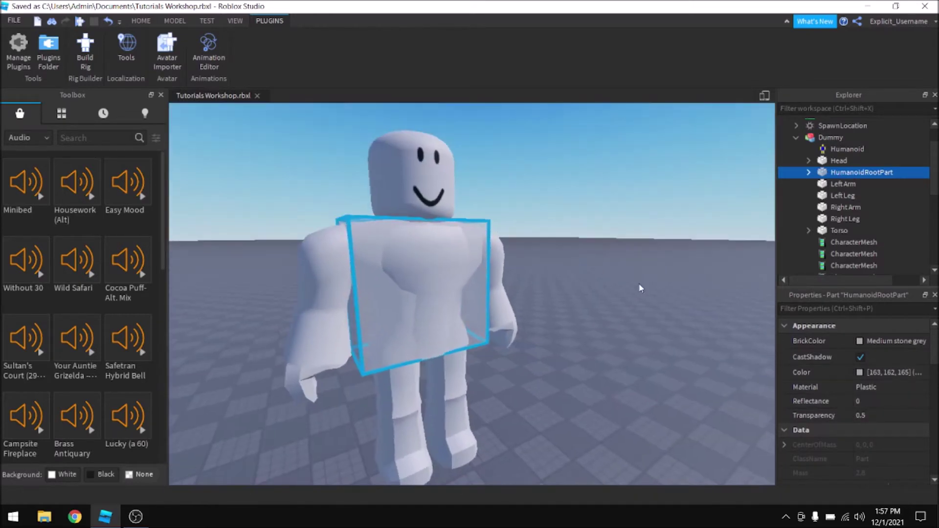
pyautogui.write('1')
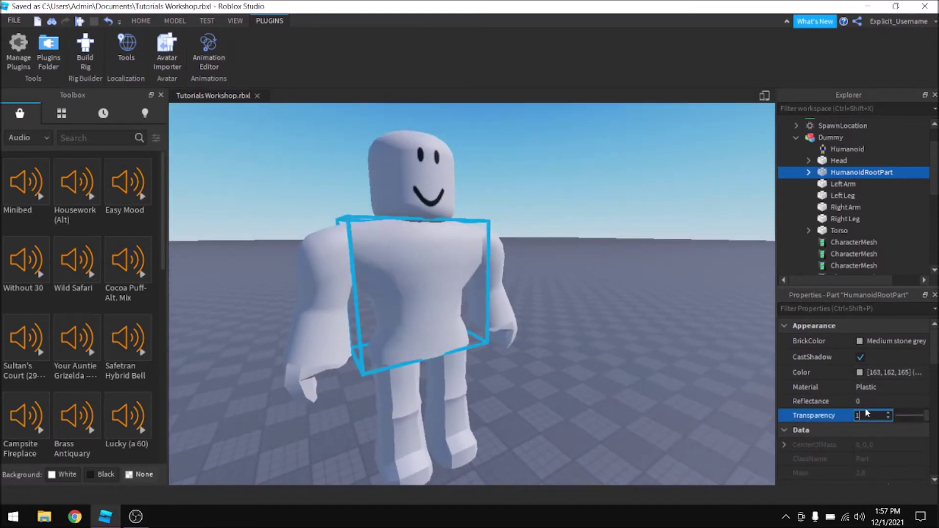
# Turn off Anchored for the dummy's HumanoidRootPart
pyautogui.scroll(-6, 830, 374)
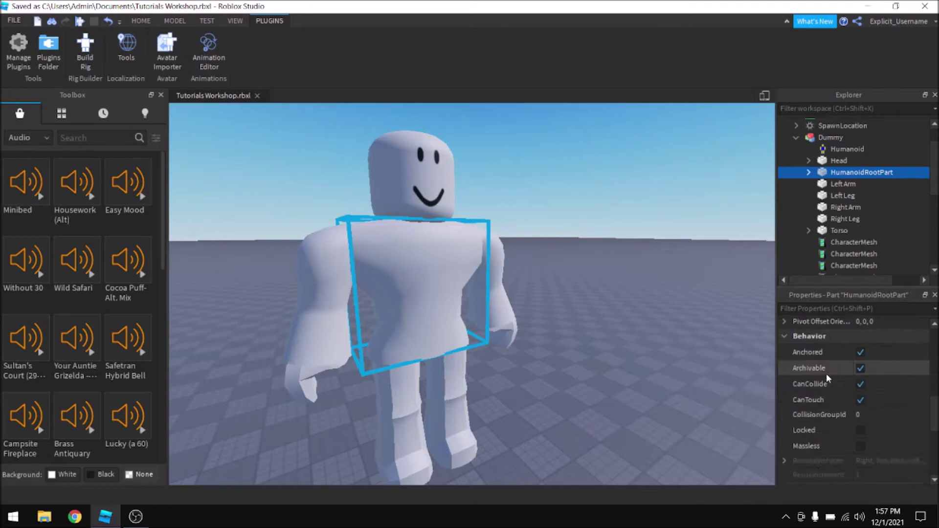
pyautogui.scroll(-2, 827, 374)
pyautogui.scroll(2, 824, 372)
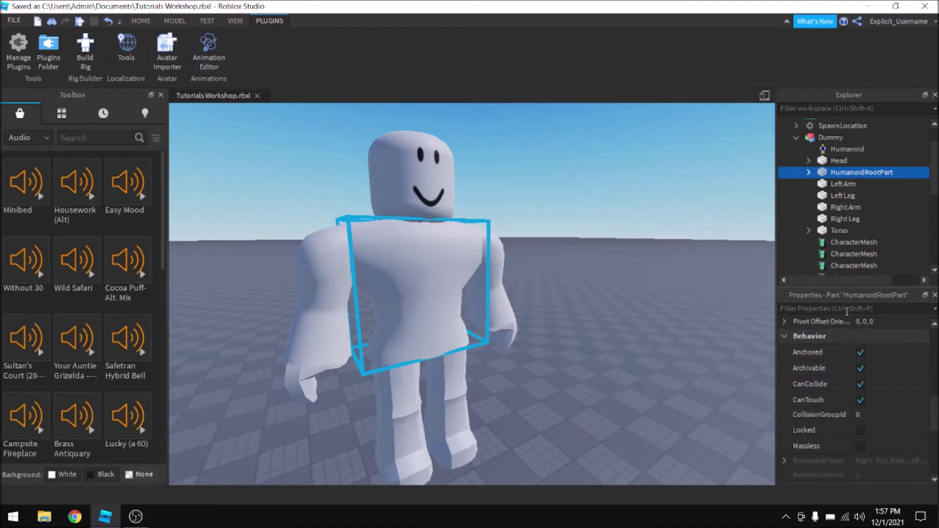
pyautogui.click(869, 356)
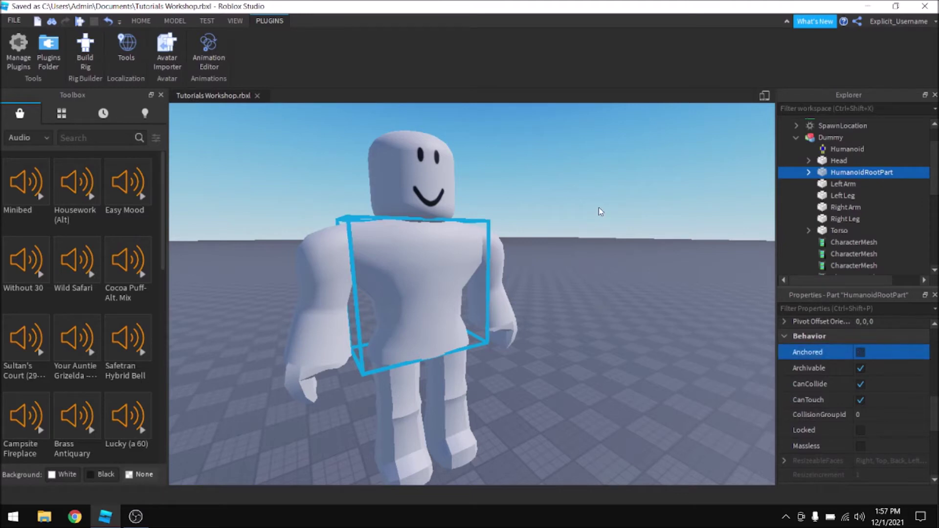
pyautogui.moveTo(601, 204); pyautogui.dragTo(605, 207, button='right')
pyautogui.scroll(-3, 606, 201)
pyautogui.moveTo(676, 218); pyautogui.dragTo(664, 254, button='right')
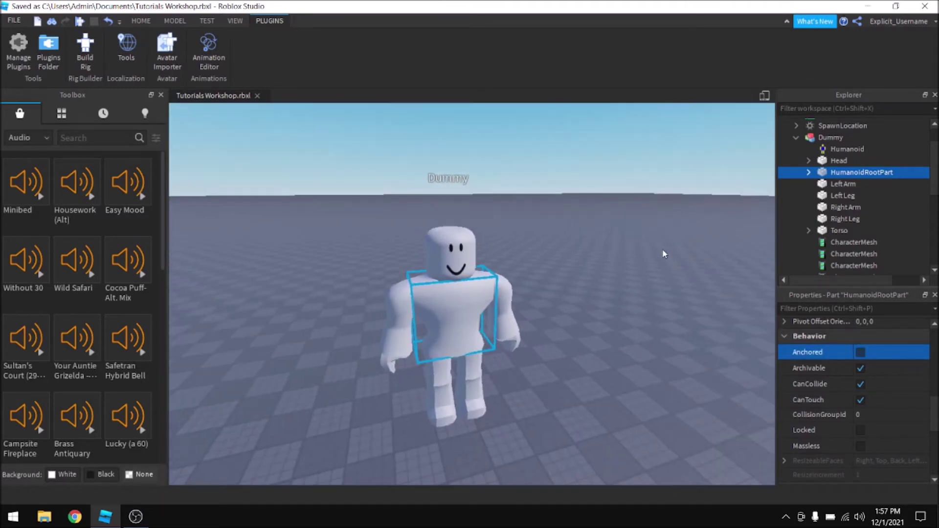
pyautogui.click(833, 148)
pyautogui.click(840, 421)
pyautogui.scroll(5, 837, 416)
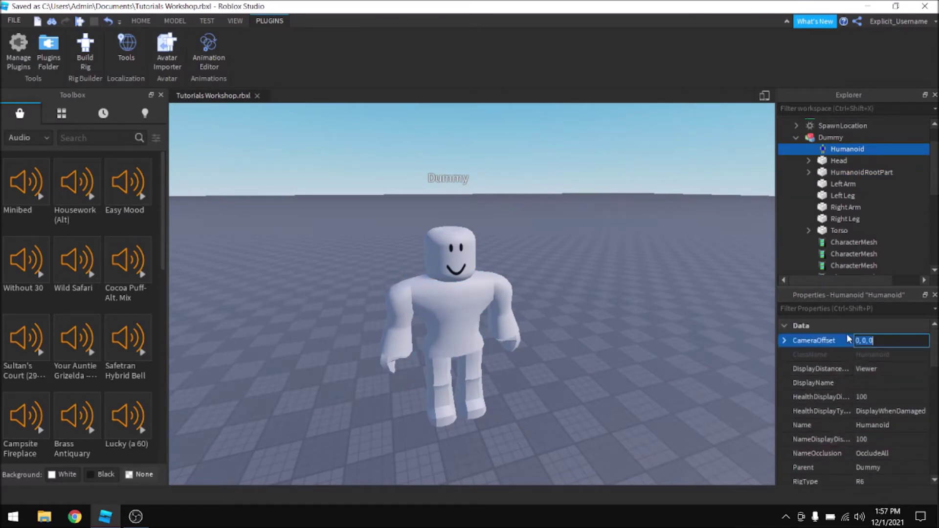
# Rename the Dummy model to StarterCharacter
pyautogui.click(832, 137)
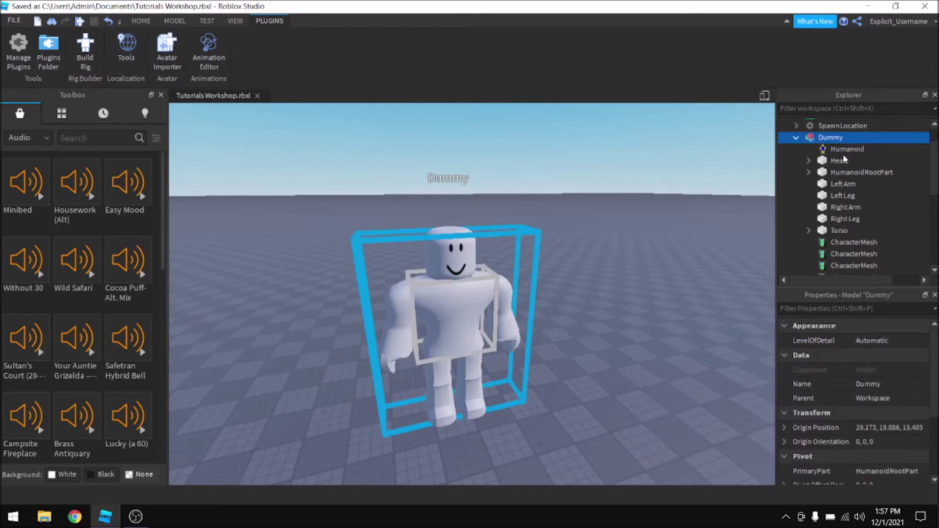
pyautogui.click(867, 384)
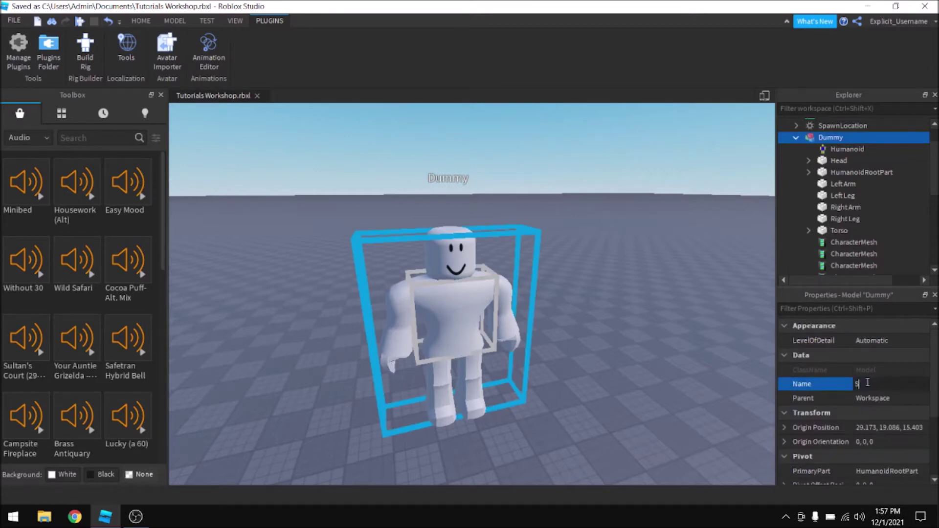
pyautogui.write('StarterCharte')
pyautogui.press('BackSpace')
pyautogui.press('BackSpace')
pyautogui.write('acte')
pyautogui.press('Return')
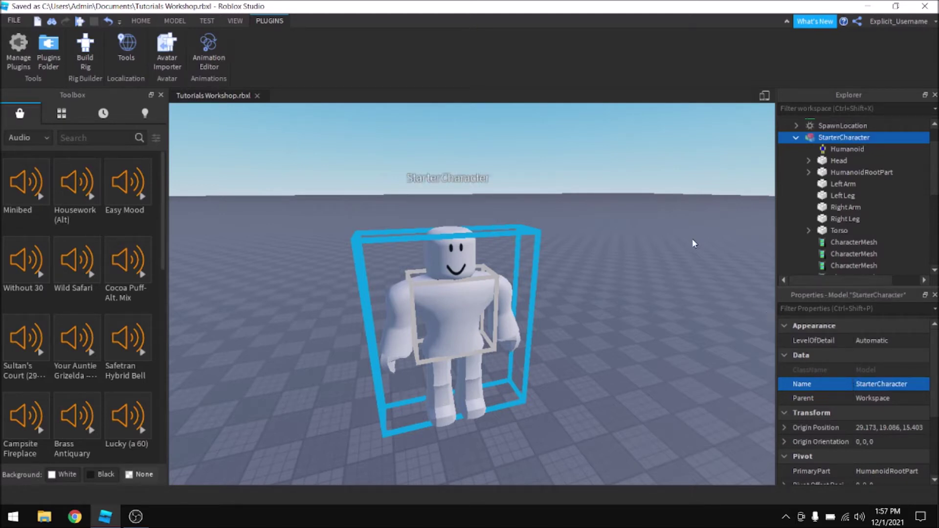
# Set the WalkSpeed of StarterCharacter's Humanoid to 32
pyautogui.moveTo(630, 287); pyautogui.dragTo(630, 288, button='right')
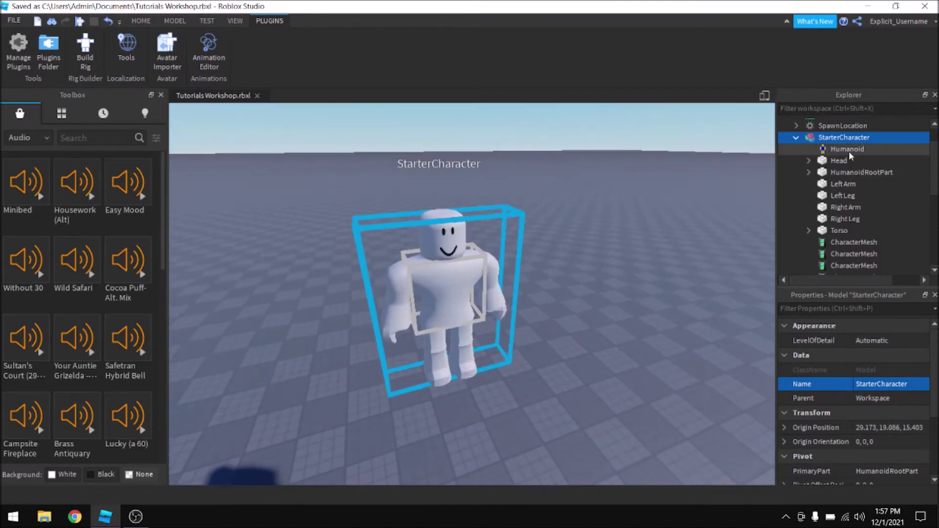
pyautogui.click(848, 150)
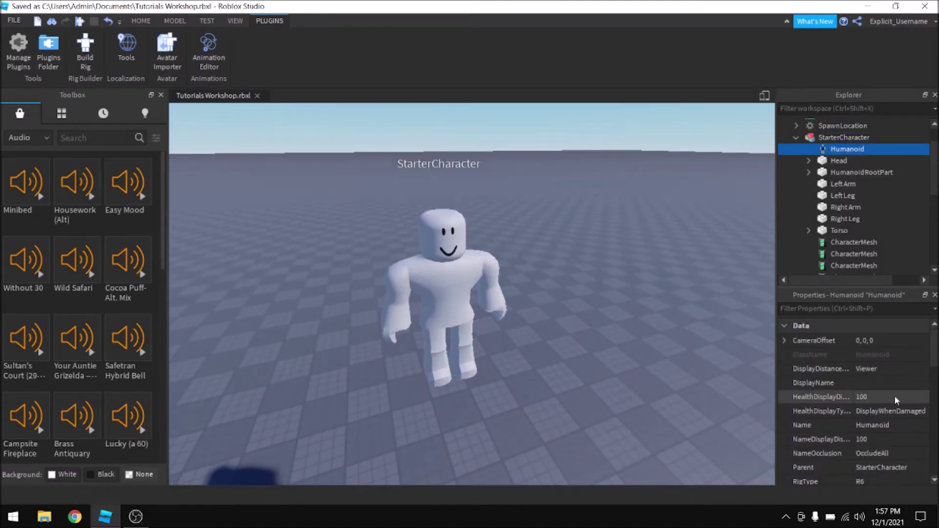
pyautogui.scroll(-1, 844, 389)
pyautogui.scroll(-2, 860, 359)
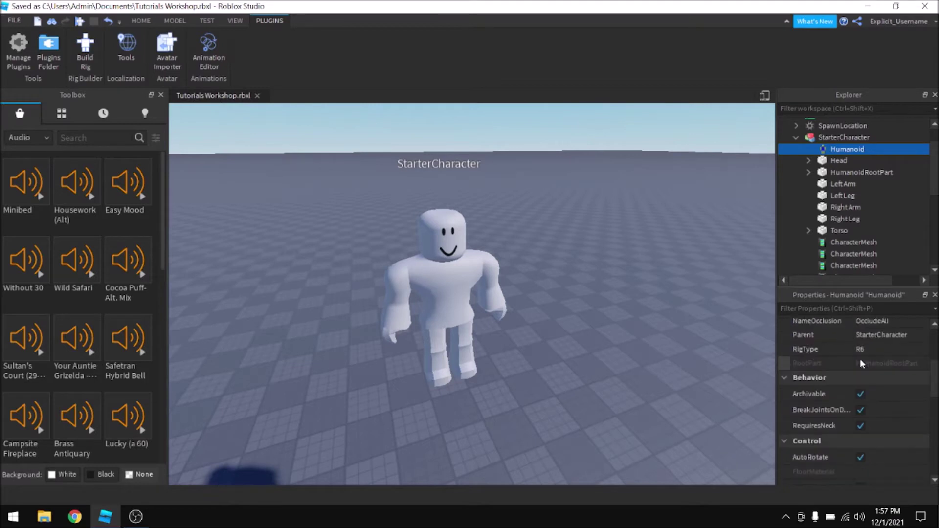
pyautogui.scroll(3, 861, 359)
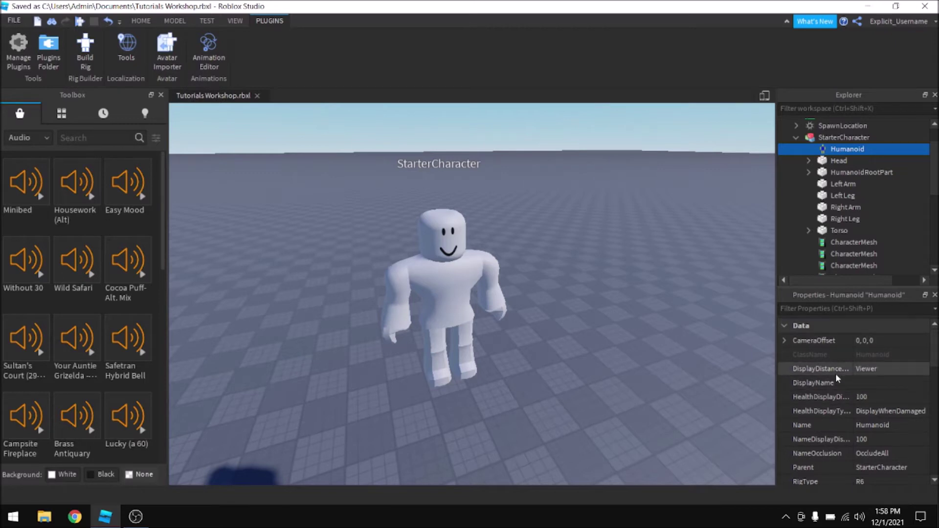
pyautogui.scroll(-5, 809, 421)
pyautogui.scroll(-1, 816, 412)
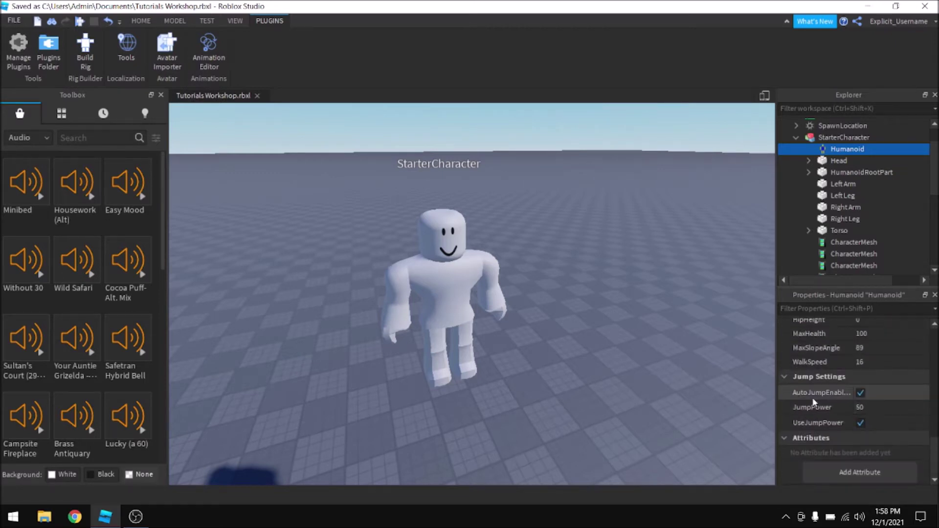
pyautogui.scroll(2, 814, 398)
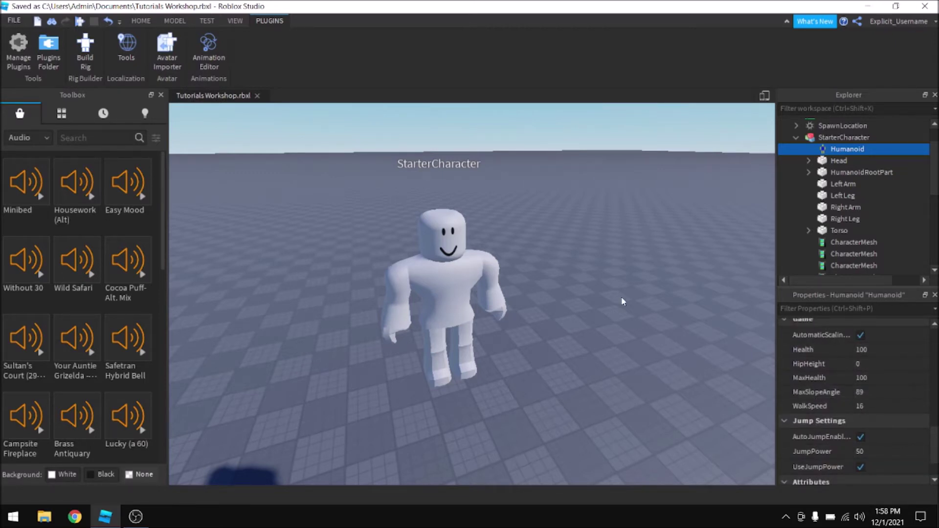
pyautogui.moveTo(592, 254); pyautogui.dragTo(581, 249, button='right')
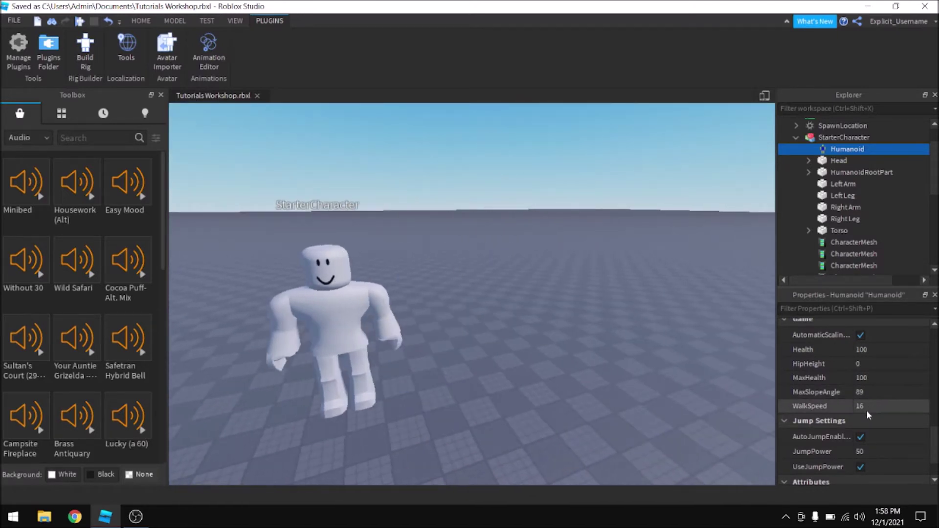
pyautogui.click(866, 408)
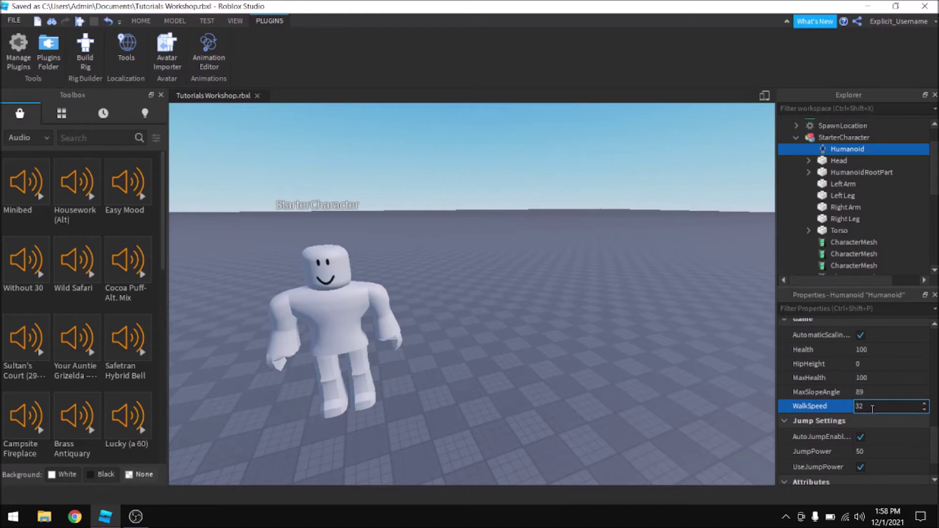
pyautogui.moveTo(522, 253); pyautogui.dragTo(584, 220, button='right')
pyautogui.click(551, 223)
# Move the StarterCharacter model from Workspace into StarterPlayer
pyautogui.scroll(3, 541, 250)
pyautogui.scroll(-3, 542, 250)
pyautogui.scroll(3, 542, 251)
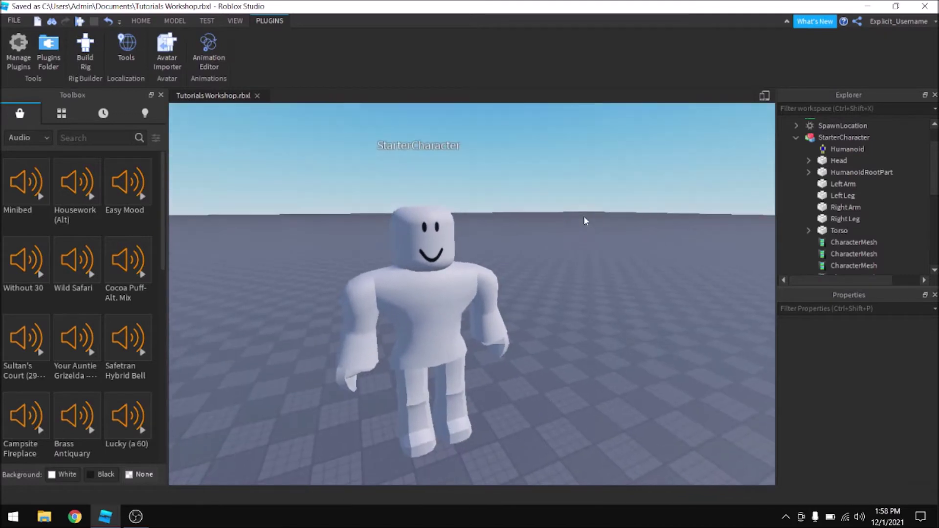
pyautogui.click(140, 21)
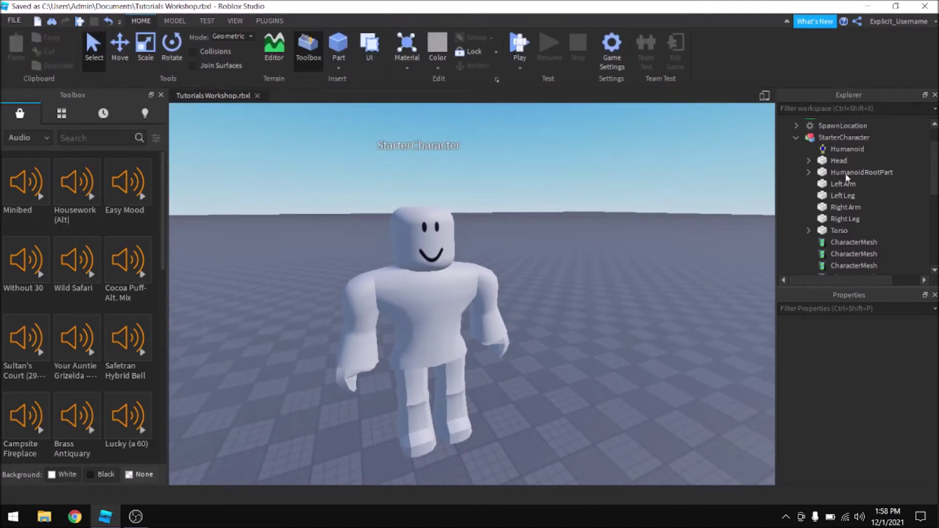
pyautogui.click(796, 139)
pyautogui.moveTo(815, 139); pyautogui.dragTo(818, 253)
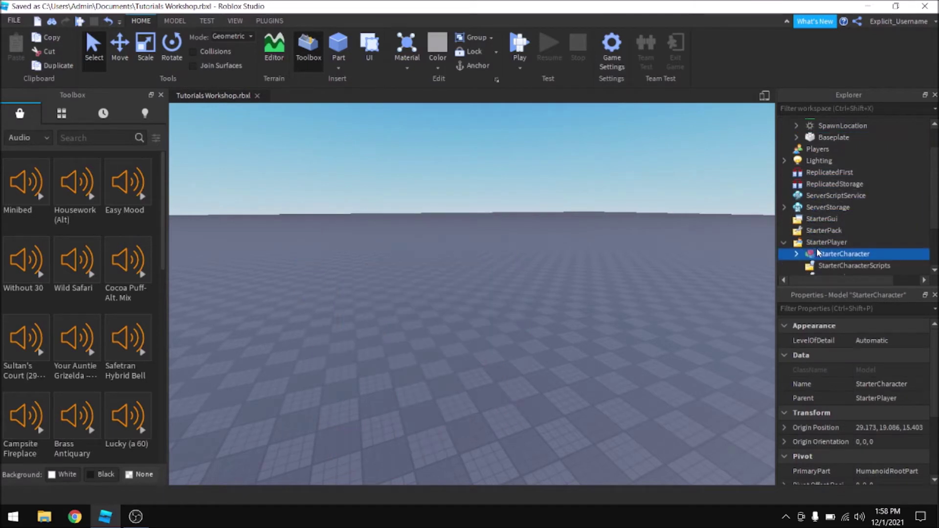
pyautogui.click(630, 274)
pyautogui.scroll(-3, 832, 205)
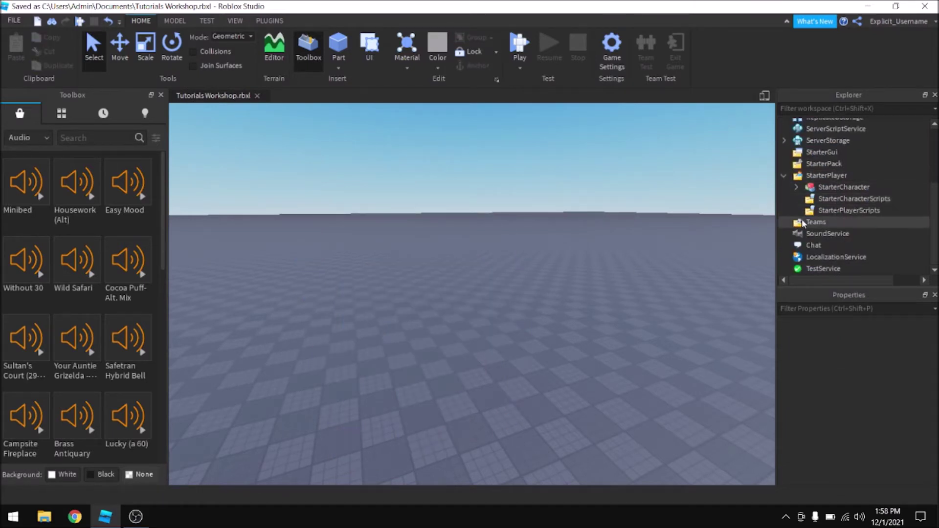
# Playtest the place by walking the custom character around the spawn area in all directions, and stop the test
pyautogui.click(518, 49)
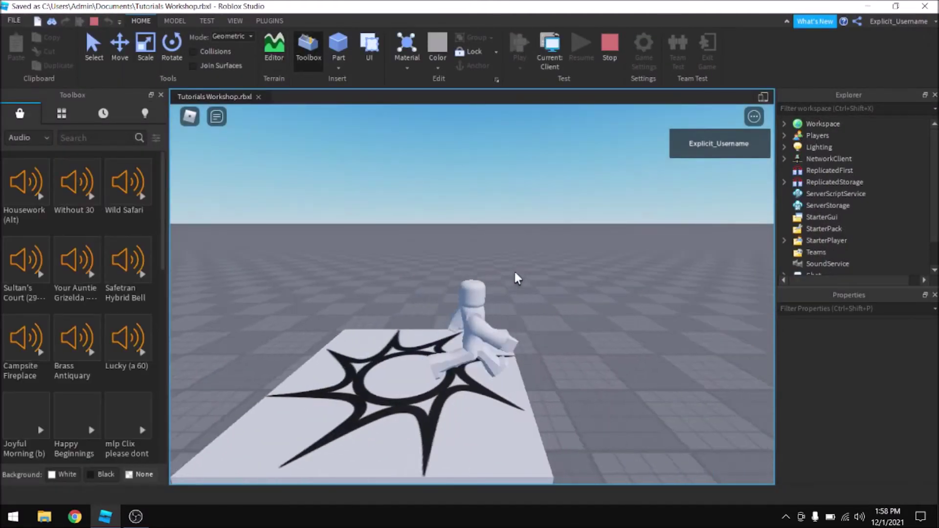
pyautogui.press('w')
pyautogui.moveTo(515, 272); pyautogui.dragTo(515, 272, button='right')
pyautogui.scroll(3, 514, 272)
pyautogui.scroll(-1, 515, 273)
pyautogui.press('s')
pyautogui.scroll(-3, 516, 273)
pyautogui.press('d')
pyautogui.press('s')
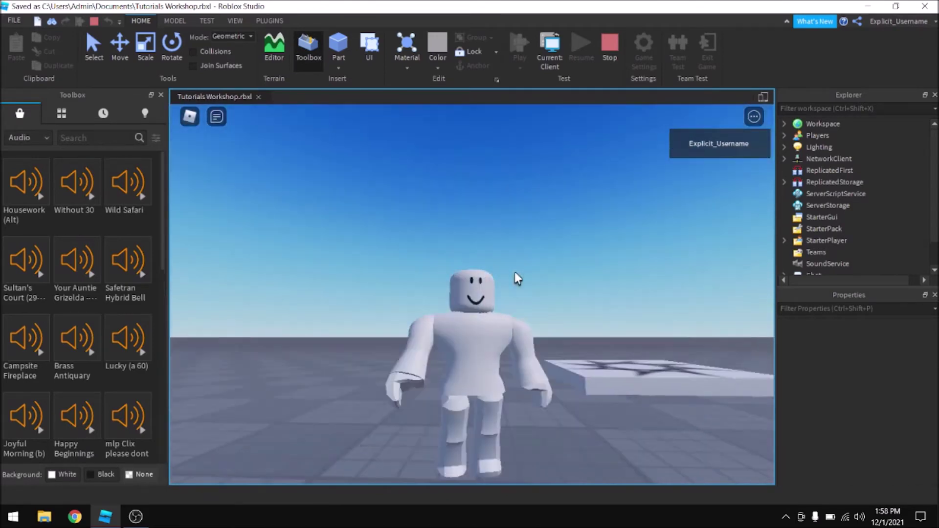
pyautogui.press('s')
pyautogui.moveTo(515, 273); pyautogui.dragTo(515, 273, button='right')
pyautogui.press('w')
pyautogui.press('d')
pyautogui.press('s')
pyautogui.press('a')
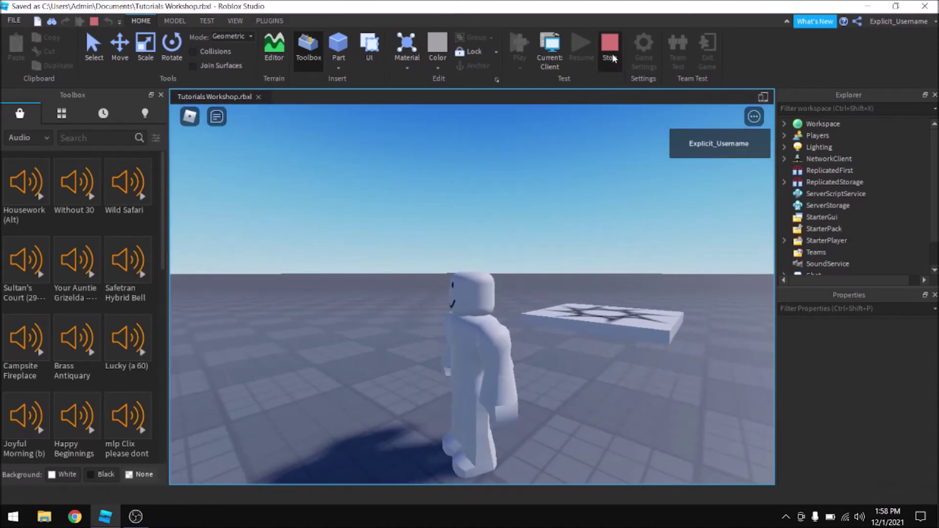
pyautogui.click(611, 55)
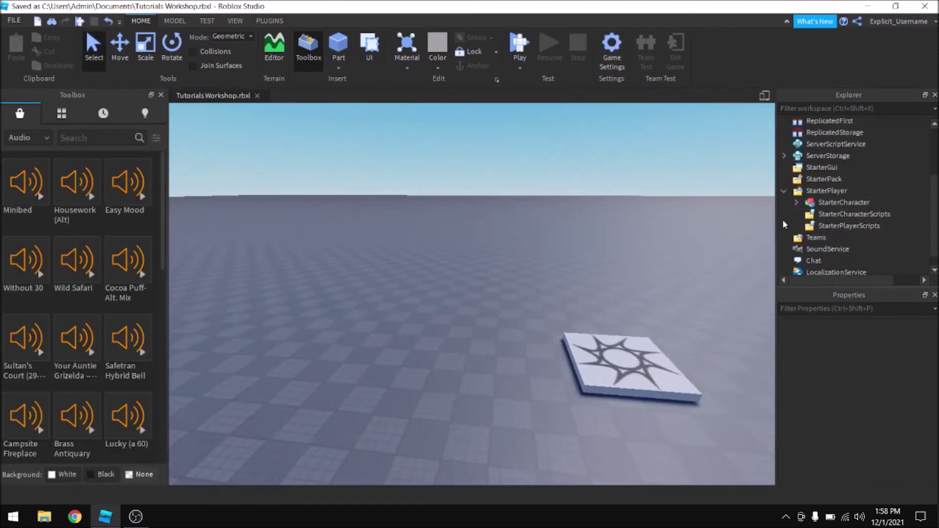
# Move the StarterCharacter model from StarterPlayer back into Workspace
pyautogui.click(796, 202)
pyautogui.moveTo(836, 202); pyautogui.dragTo(820, 134)
pyautogui.press('f')
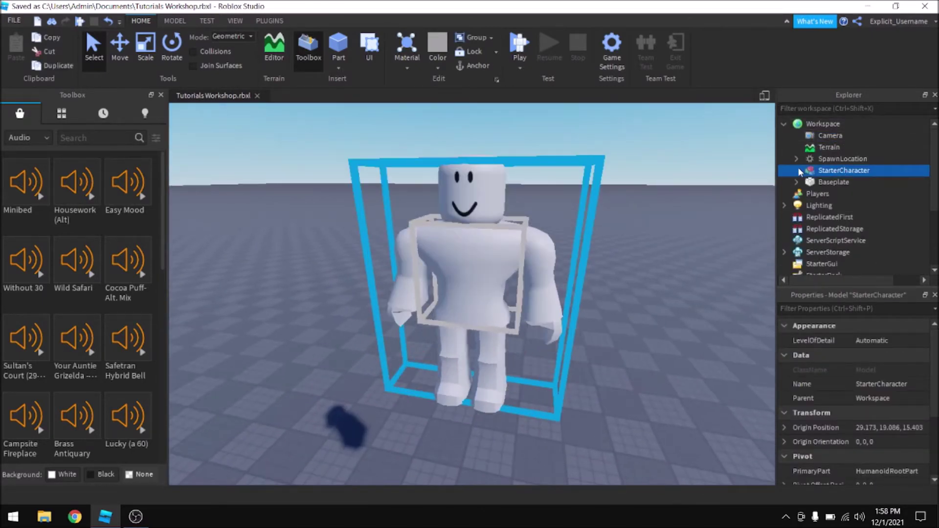
# Color the whole StarterCharacter model Gold
pyautogui.click(797, 170)
pyautogui.scroll(-3, 824, 195)
pyautogui.scroll(2, 825, 195)
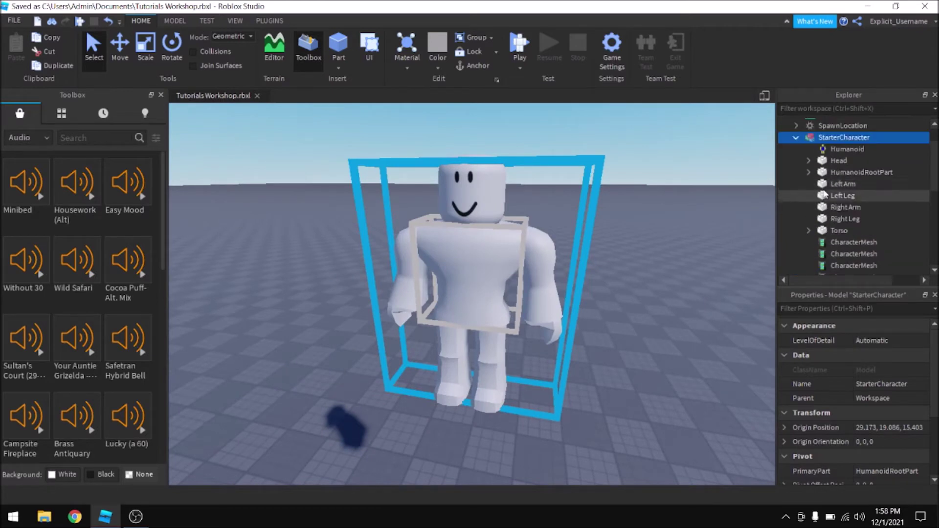
pyautogui.click(838, 161)
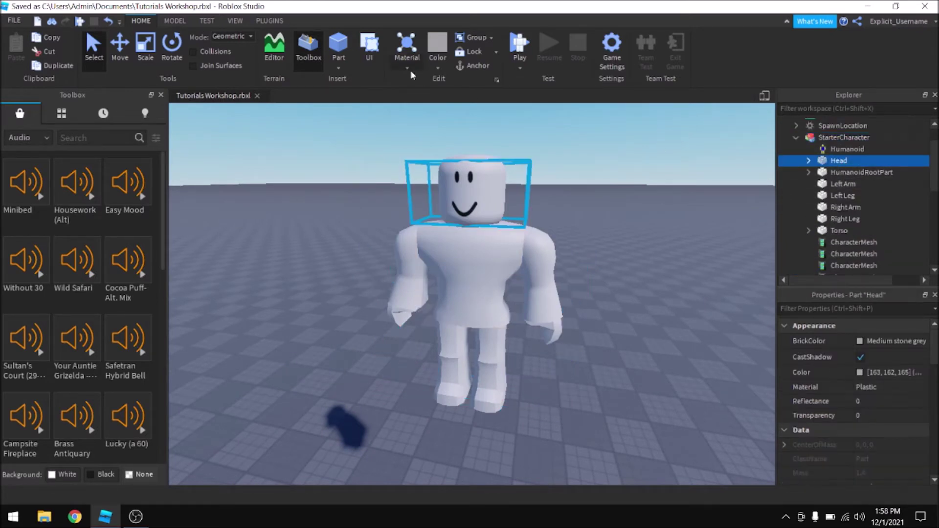
pyautogui.click(844, 138)
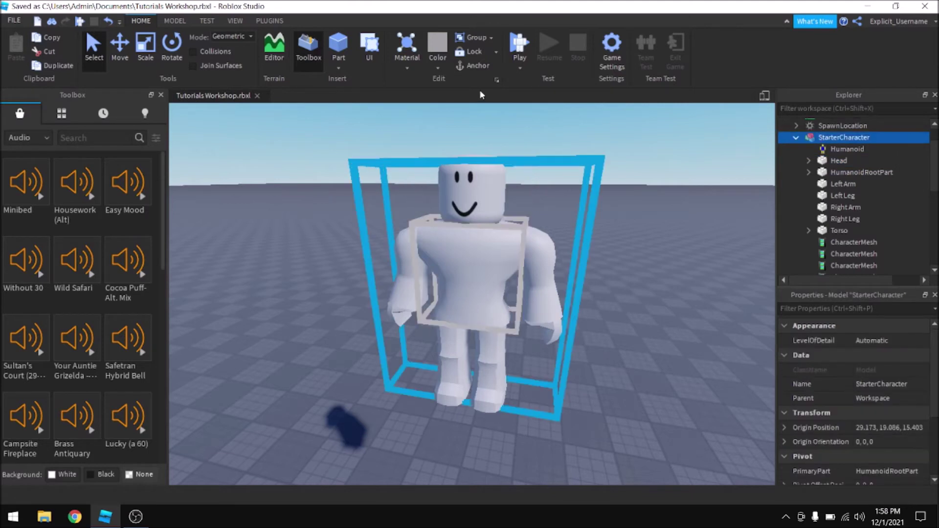
pyautogui.click(448, 71)
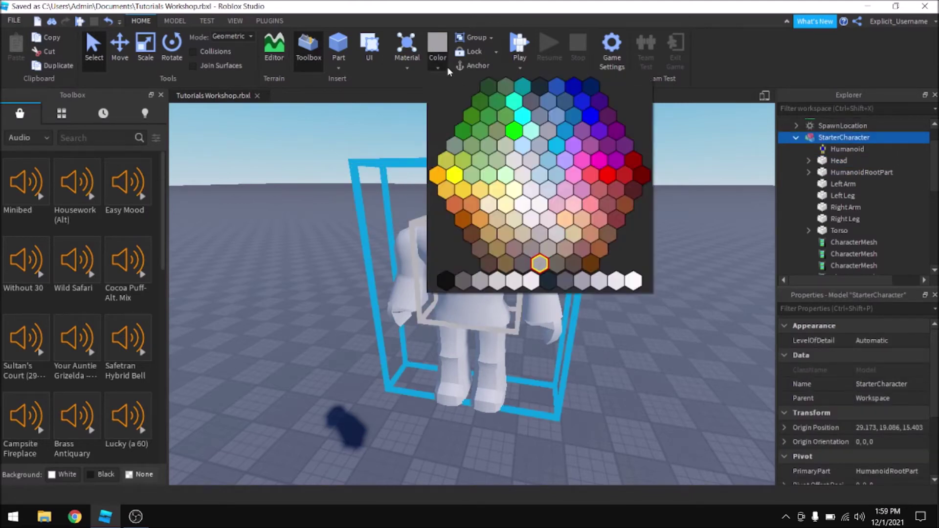
pyautogui.click(446, 191)
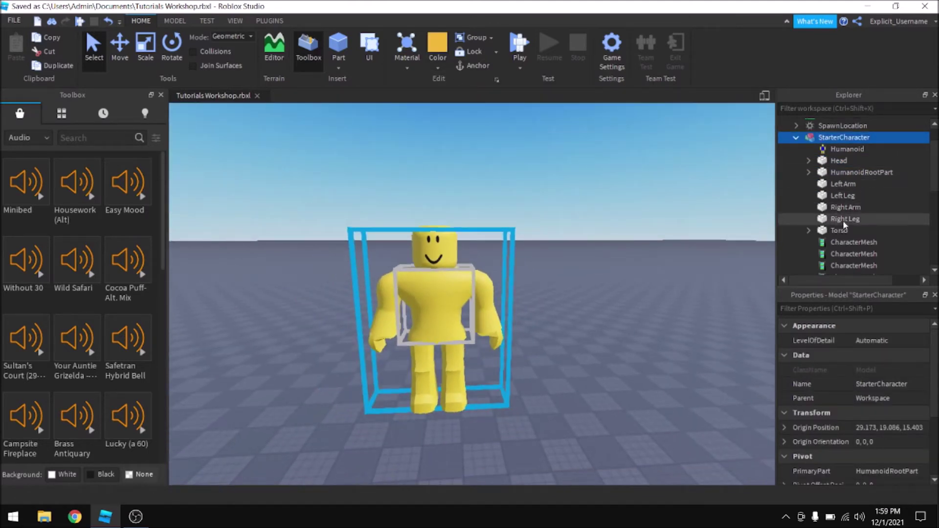
# Color the character's Torso Electric blue as a trial, and change it to Storm blue
pyautogui.click(840, 231)
pyautogui.click(437, 70)
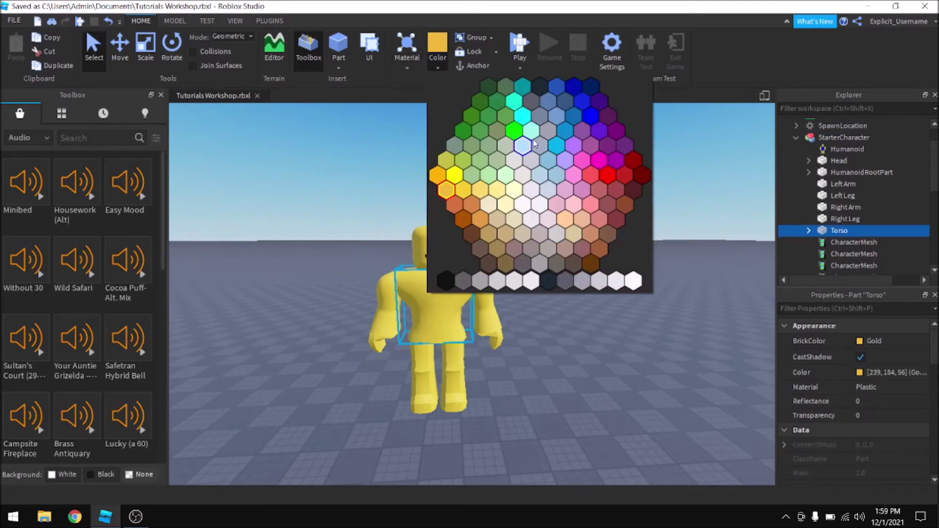
pyautogui.click(564, 132)
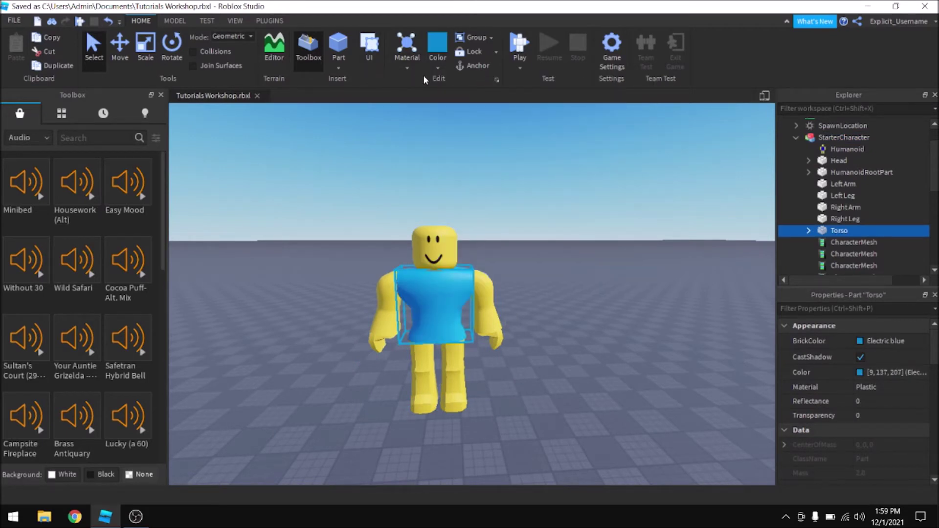
pyautogui.click(434, 69)
pyautogui.click(565, 108)
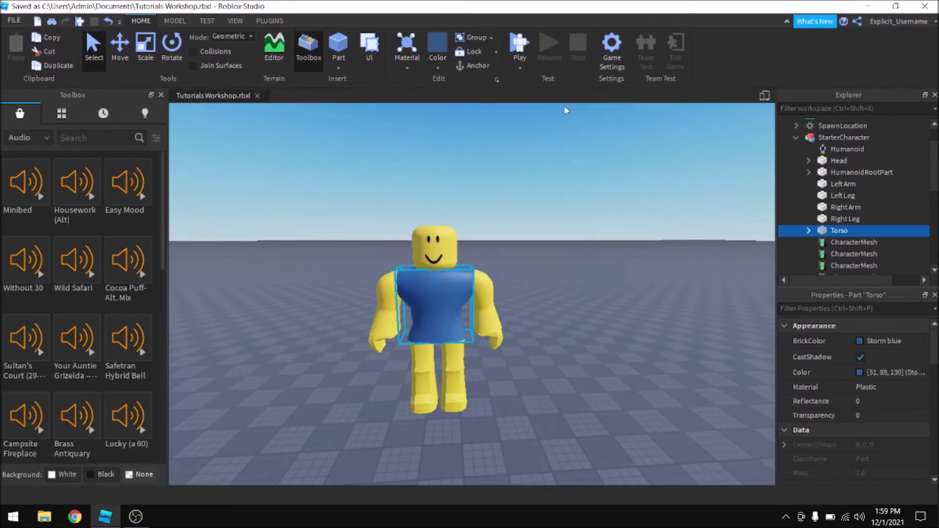
# Color the character's Left Leg and Right Leg Bright green
pyautogui.click(838, 219)
pyautogui.keyDown('ctrl'); pyautogui.click(838, 194); pyautogui.keyUp('ctrl')
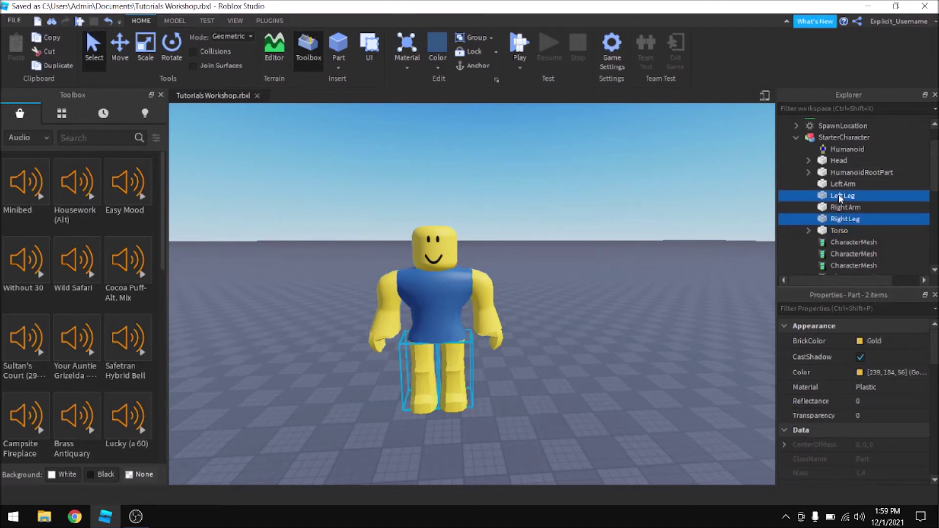
pyautogui.click(437, 68)
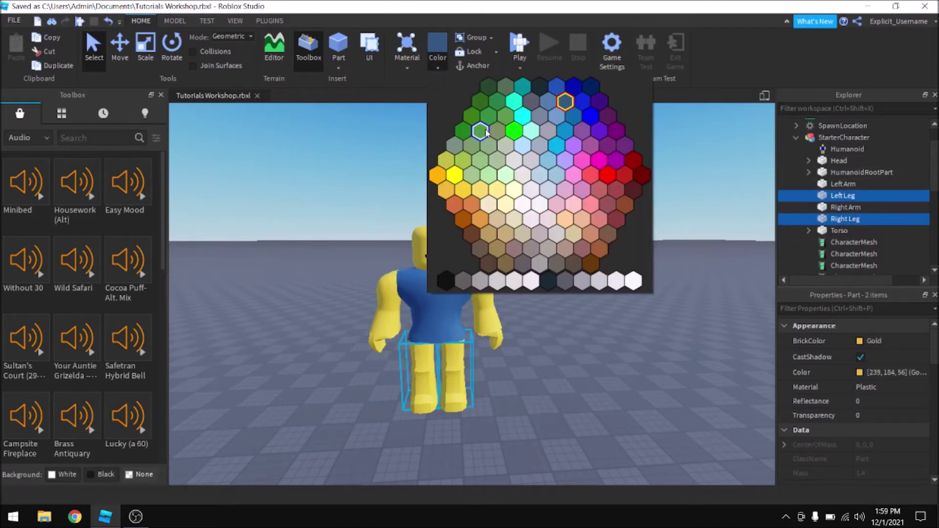
pyautogui.click(481, 130)
pyautogui.click(553, 180)
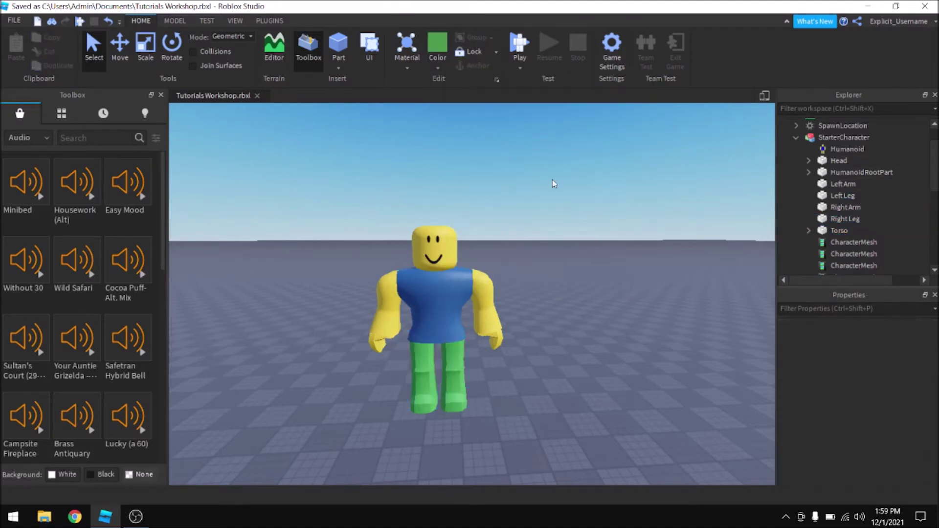
# Try Sea green and Camo on both legs, and settle on another medium green
pyautogui.click(846, 207)
pyautogui.click(848, 196)
pyautogui.keyDown('ctrl'); pyautogui.click(843, 219); pyautogui.keyUp('ctrl')
pyautogui.click(432, 67)
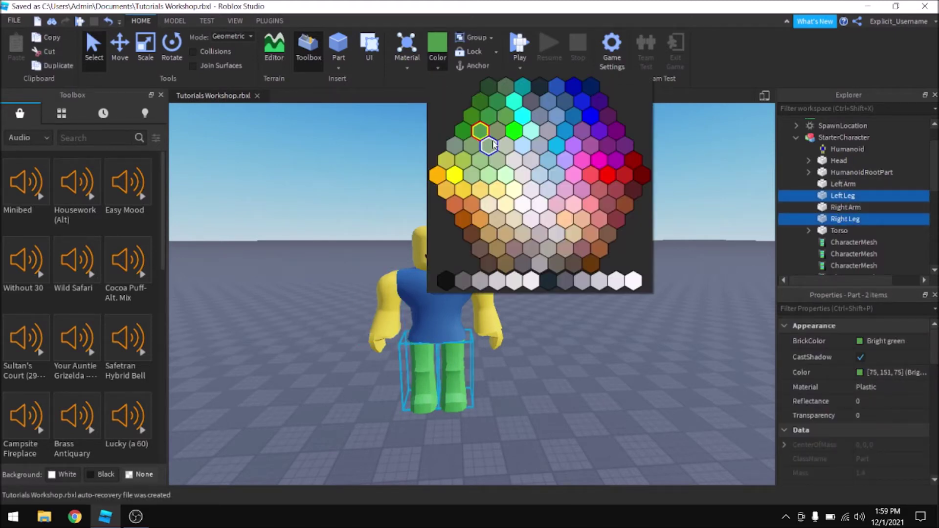
pyautogui.click(486, 119)
pyautogui.moveTo(488, 120); pyautogui.dragTo(520, 161, button='right')
pyautogui.click(441, 67)
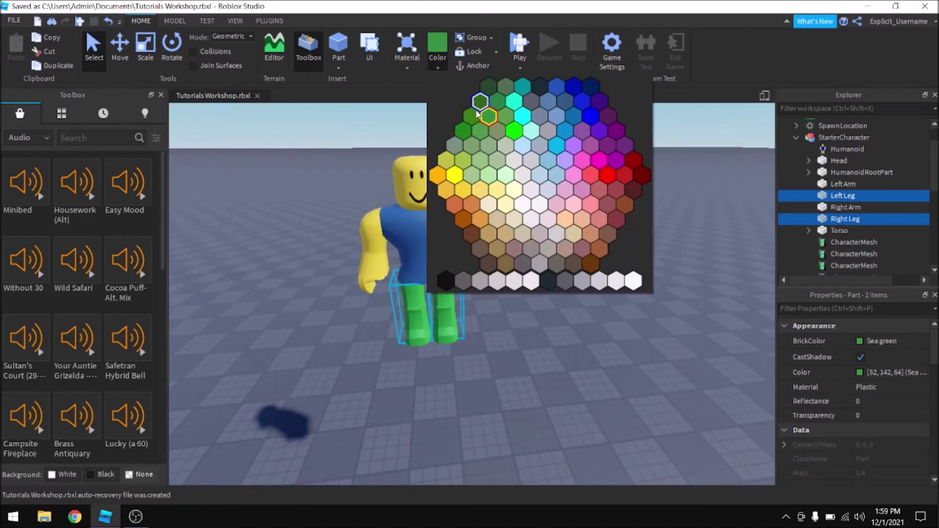
pyautogui.click(473, 118)
pyautogui.click(437, 69)
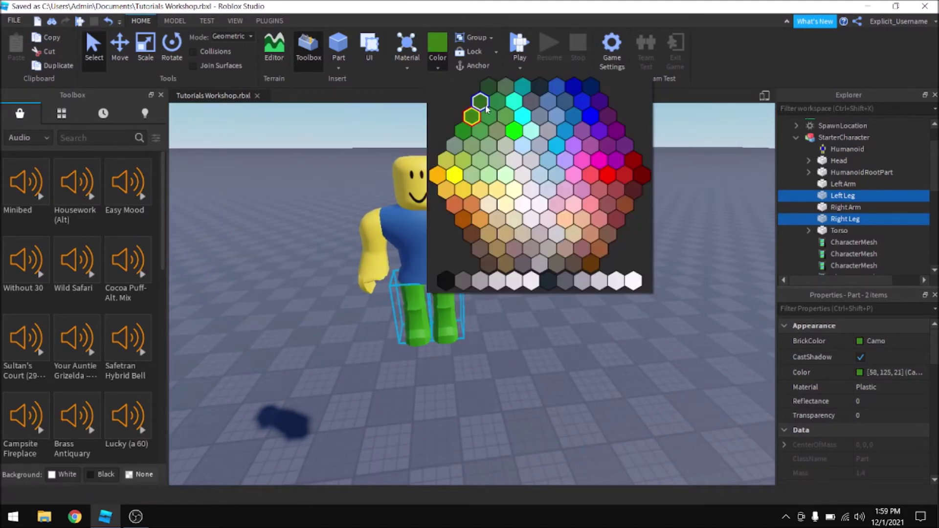
pyautogui.click(501, 119)
pyautogui.scroll(3, 520, 192)
pyautogui.moveTo(520, 198); pyautogui.dragTo(586, 215, button='right')
pyautogui.click(533, 214)
# Delete all CharacterMesh objects from StarterCharacter to give it a blocky body
pyautogui.scroll(-4, 534, 203)
pyautogui.scroll(-2, 861, 193)
pyautogui.moveTo(891, 227); pyautogui.dragTo(846, 175)
pyautogui.press('Delete')
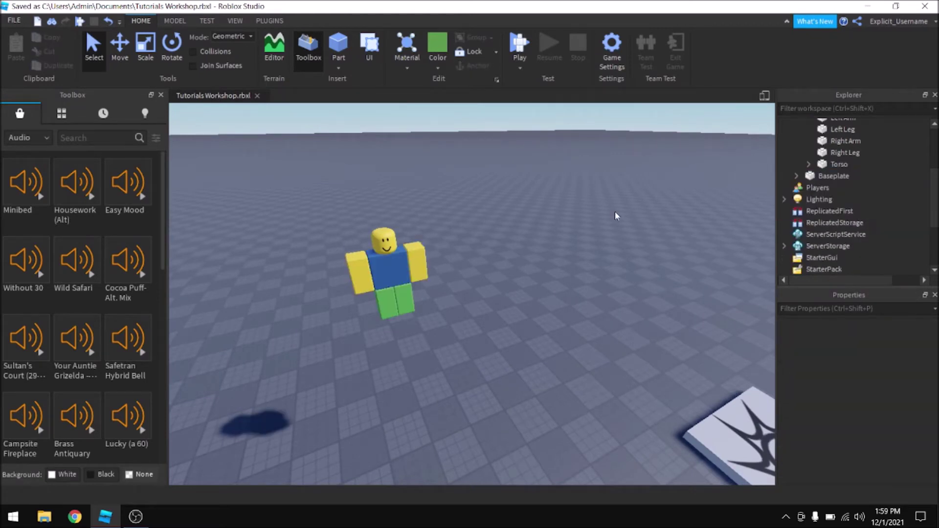
pyautogui.moveTo(485, 259); pyautogui.dragTo(485, 253, button='right')
pyautogui.scroll(4, 480, 254)
pyautogui.scroll(-2, 485, 257)
pyautogui.scroll(-2, 486, 257)
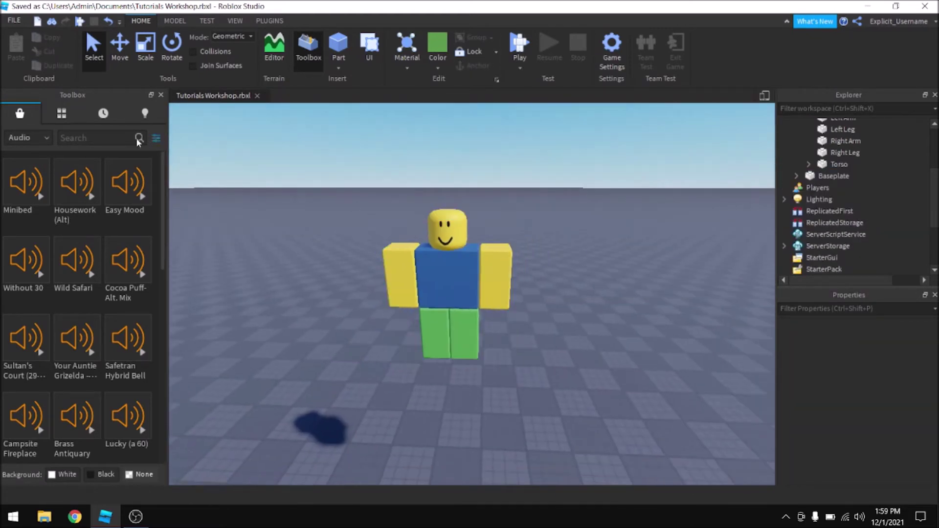
# Search the Toolbox's model category for "Skeleton"
pyautogui.click(25, 137)
pyautogui.click(22, 155)
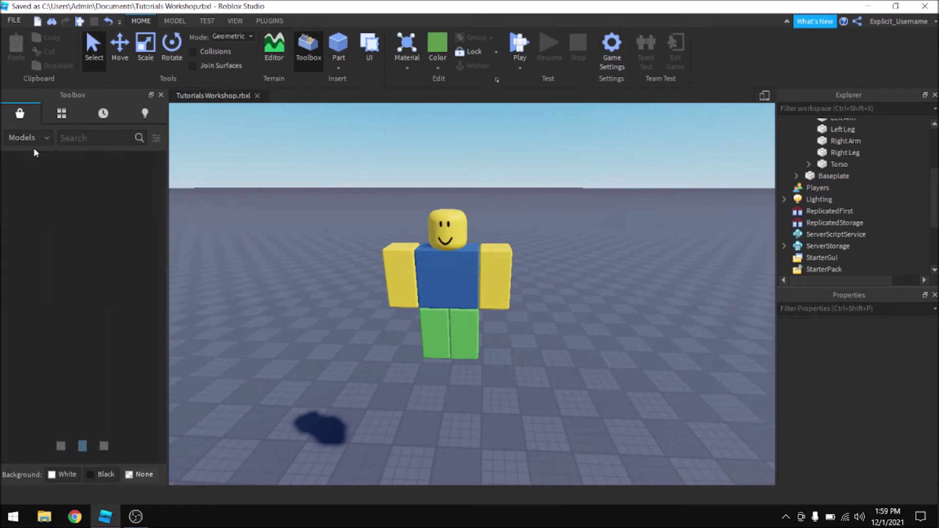
pyautogui.click(91, 134)
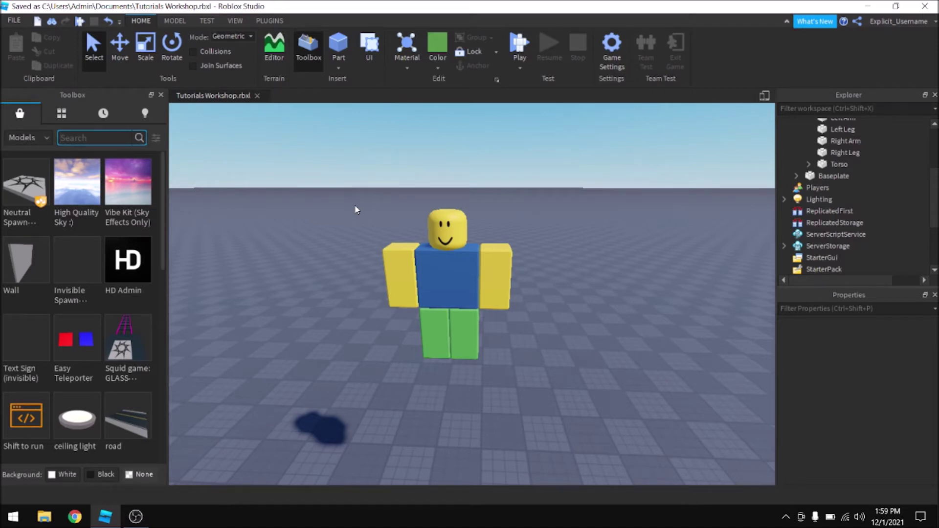
pyautogui.write('keleton')
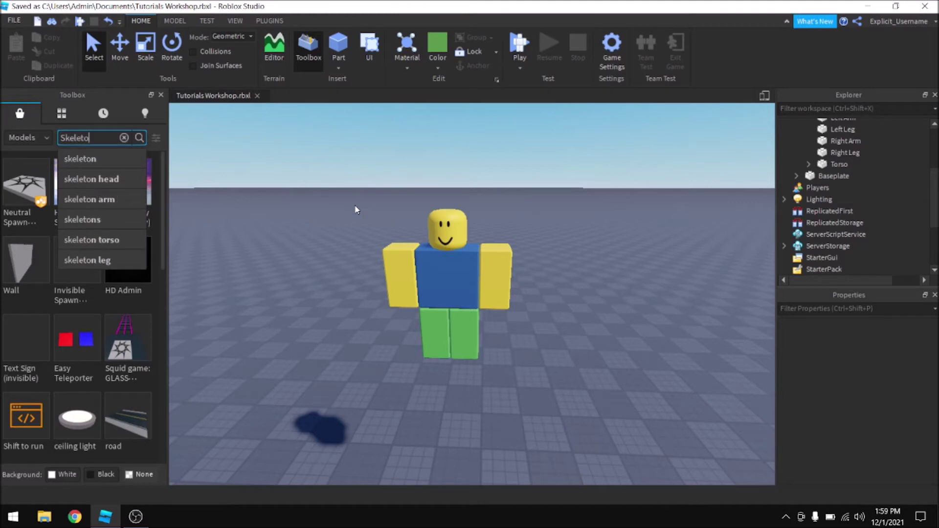
pyautogui.press('Return')
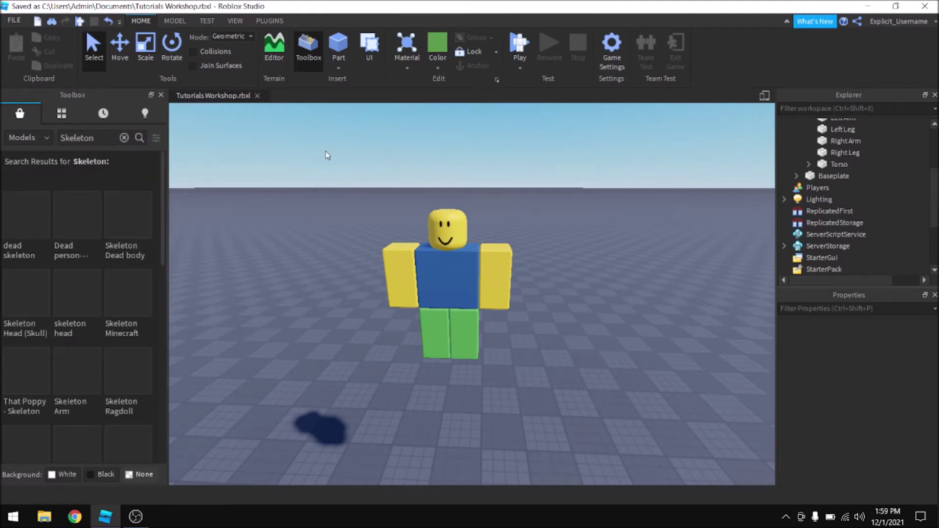
# Insert the yellow "skeleton head" model into the place and expand its hierarchy down to the Handle's contents
pyautogui.moveTo(327, 155); pyautogui.dragTo(181, 197, button='right')
pyautogui.press('d')
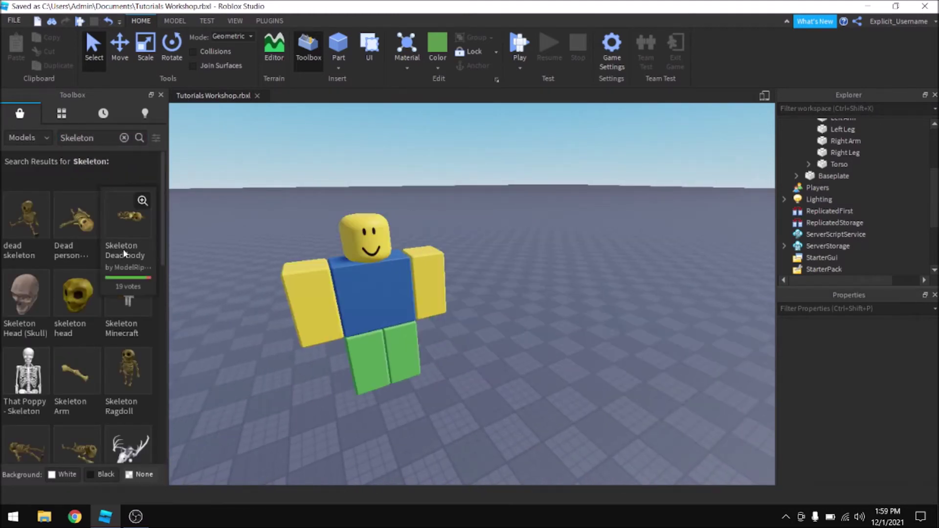
pyautogui.scroll(-1, 58, 306)
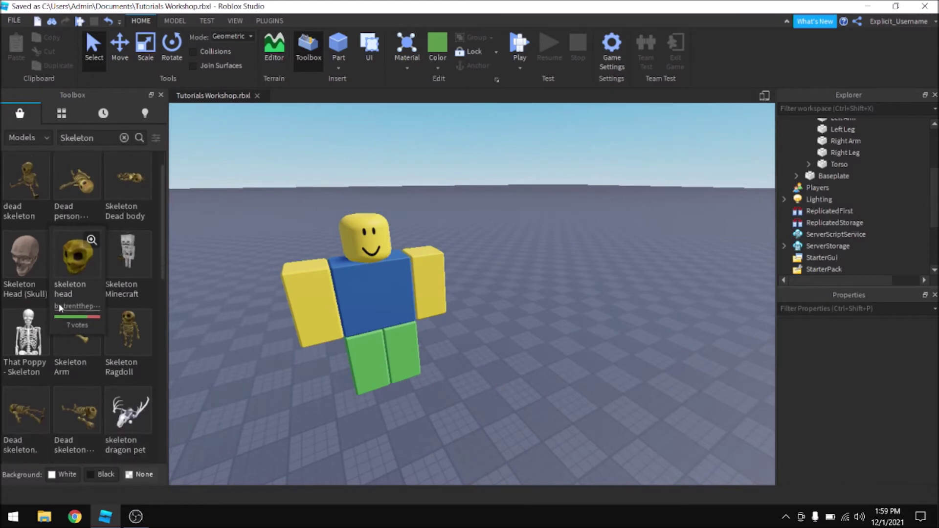
pyautogui.click(74, 245)
pyautogui.moveTo(430, 232); pyautogui.dragTo(685, 152, button='right')
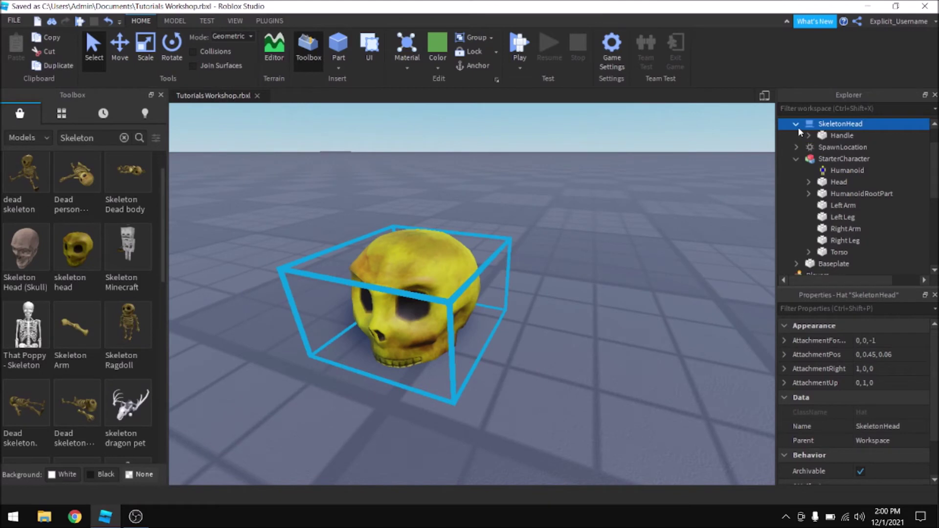
pyautogui.click(797, 125)
pyautogui.click(808, 136)
pyautogui.scroll(-10, 638, 237)
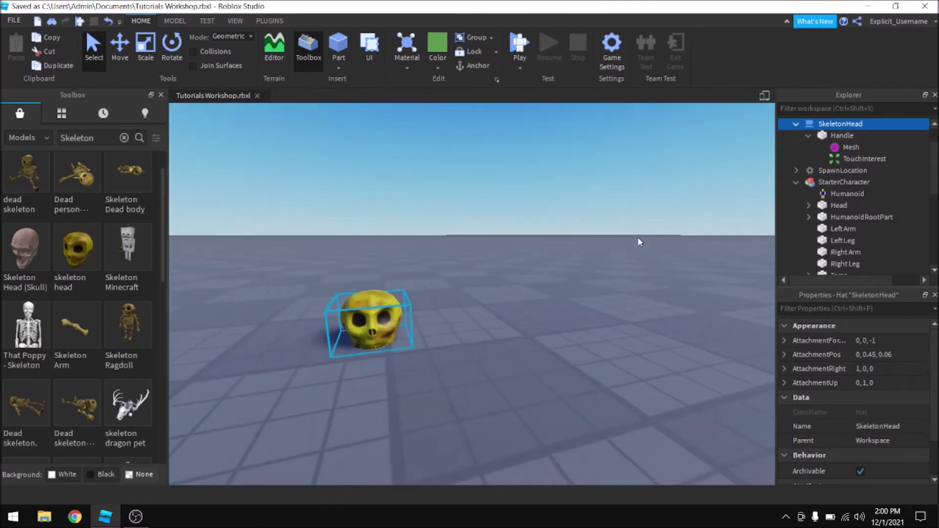
# Move the SkeletonHead hat from Workspace into the StarterCharacter model
pyautogui.scroll(3, 863, 169)
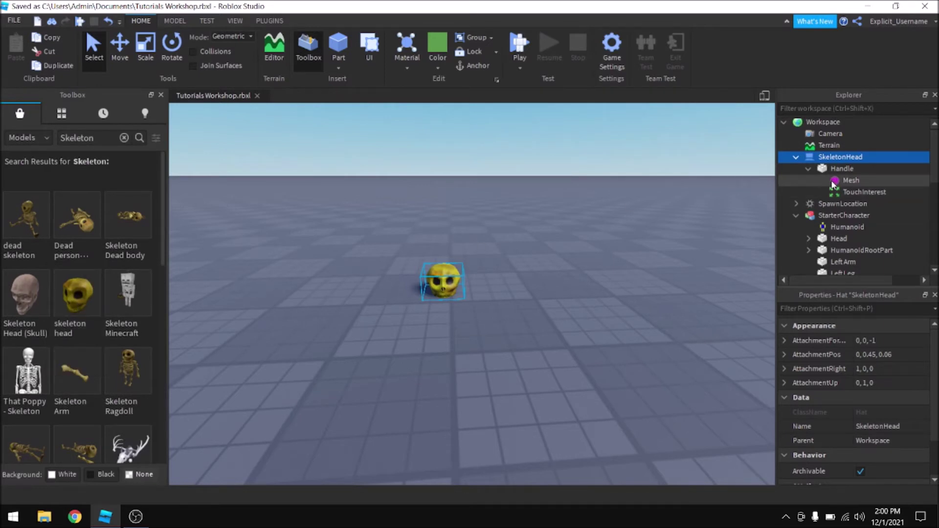
pyautogui.moveTo(820, 158); pyautogui.dragTo(831, 216)
pyautogui.moveTo(633, 251); pyautogui.dragTo(716, 213, button='right')
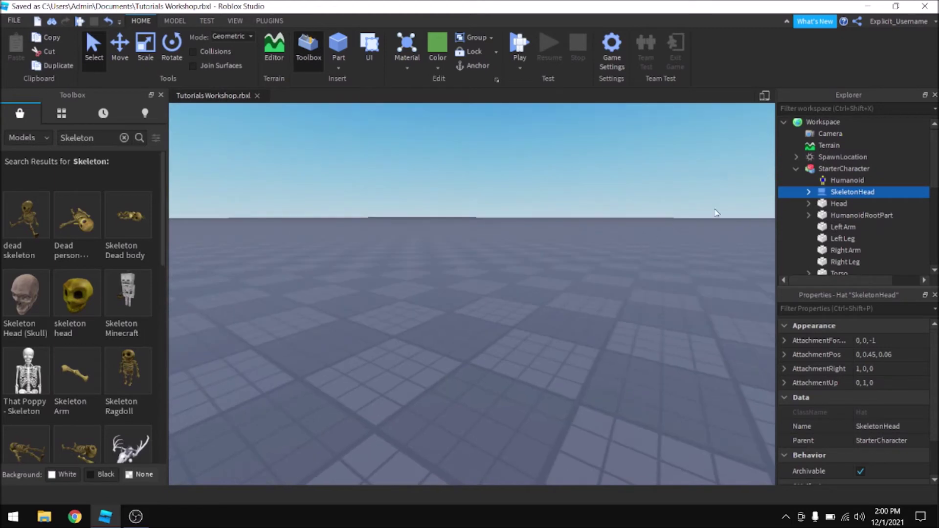
pyautogui.click(830, 168)
pyautogui.press('f')
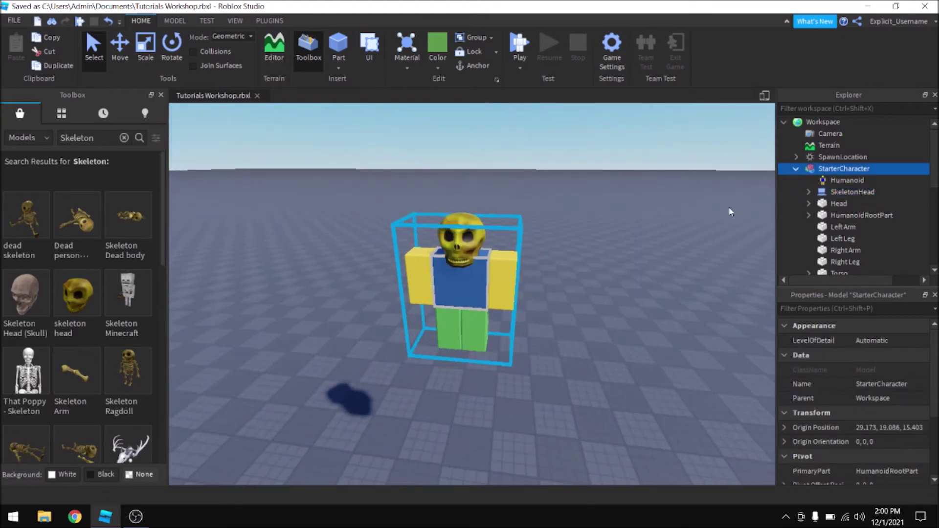
# Examine the behavior properties of the SkeletonHead's Handle part and how the skull sits on the character
pyautogui.click(809, 192)
pyautogui.click(838, 206)
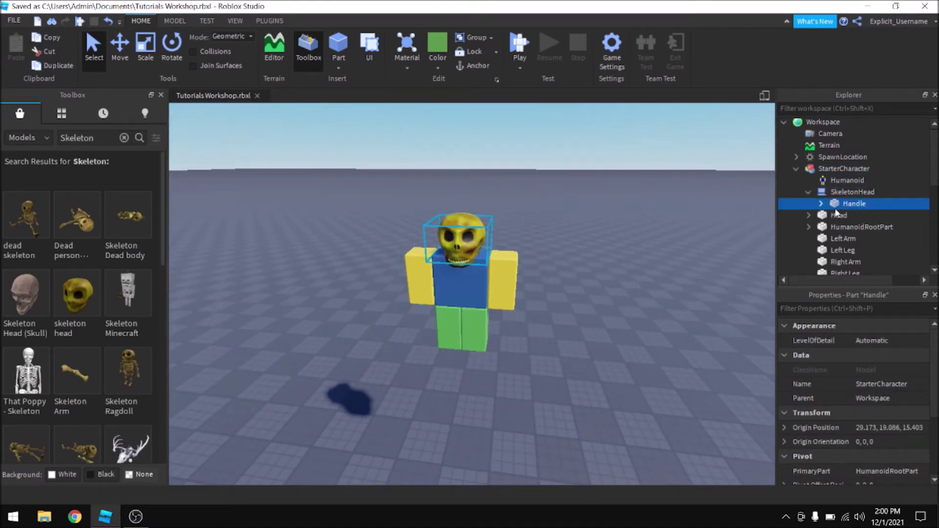
pyautogui.scroll(4, 537, 245)
pyautogui.scroll(-2, 536, 245)
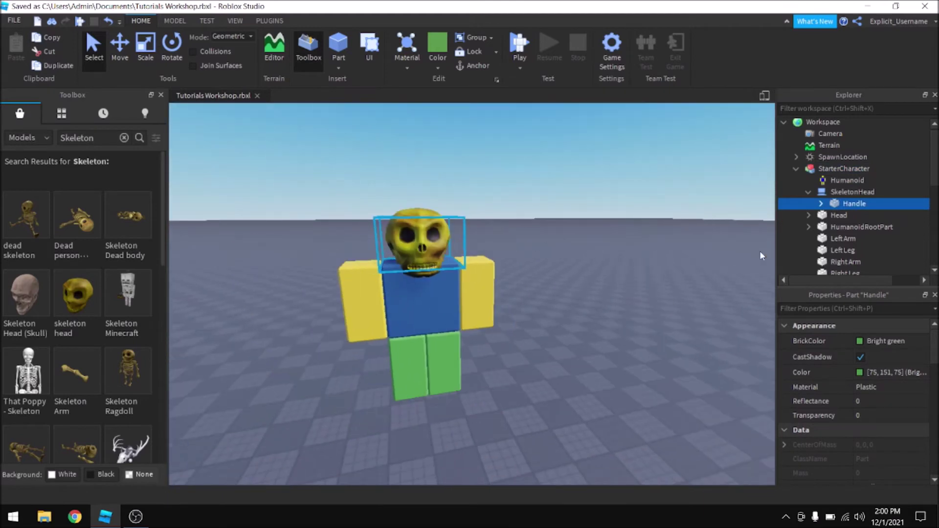
pyautogui.scroll(-6, 876, 384)
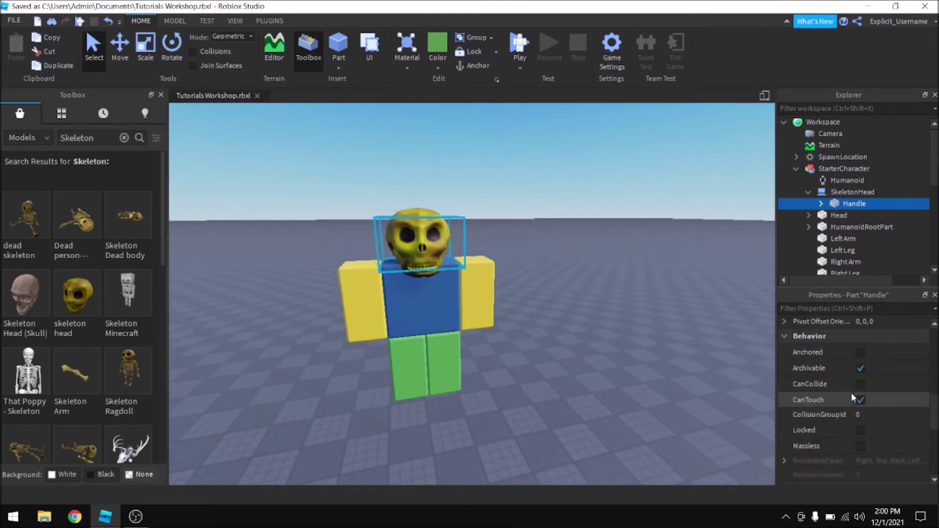
pyautogui.click(604, 264)
pyautogui.moveTo(629, 289); pyautogui.dragTo(562, 138, button='right')
pyautogui.scroll(-3, 562, 138)
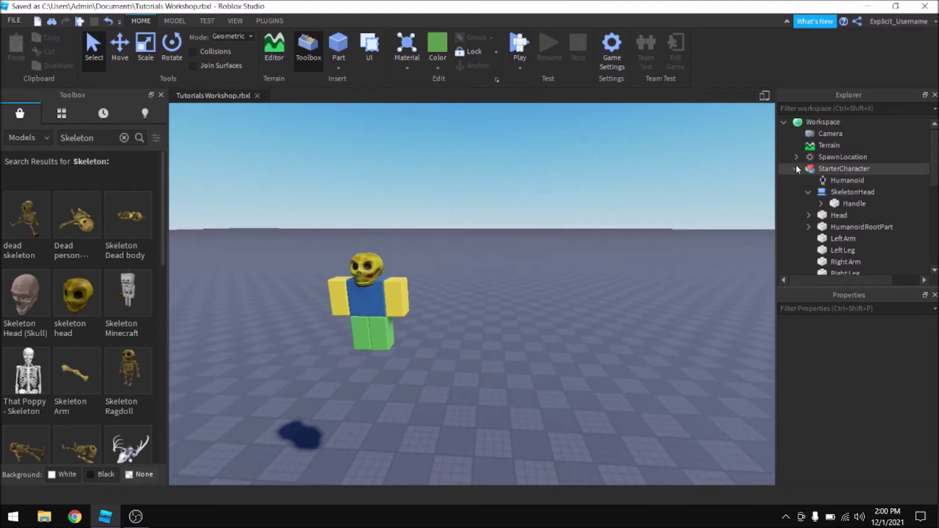
# Collapse the StarterCharacter model and move it from Workspace into StarterPlayer
pyautogui.click(796, 168)
pyautogui.moveTo(813, 169); pyautogui.dragTo(810, 187)
pyautogui.click(652, 220)
pyautogui.moveTo(652, 220); pyautogui.dragTo(653, 224, button='right')
# Playtest the skull-headed character by walking it around the baseplate in several directions, and stop the test
pyautogui.click(521, 46)
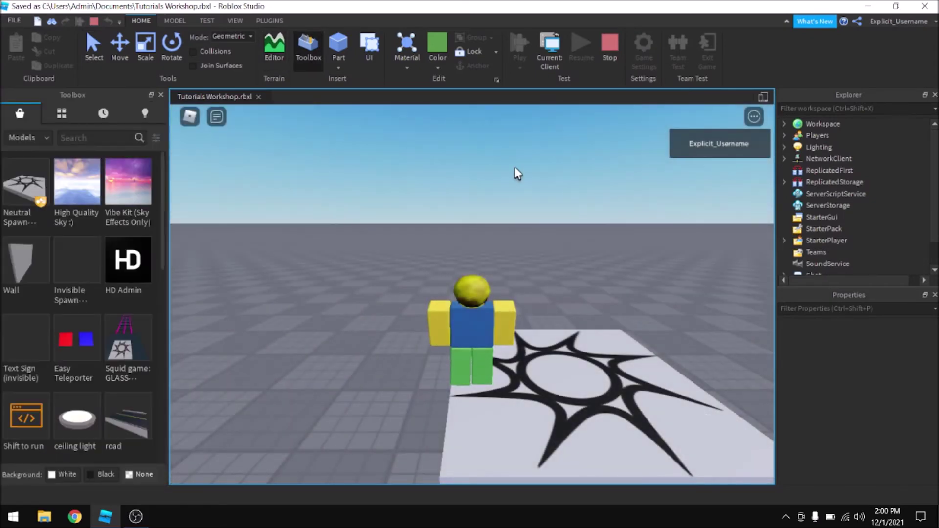
pyautogui.press('s')
pyautogui.moveTo(563, 260); pyautogui.dragTo(508, 255, button='right')
pyautogui.press('a')
pyautogui.press('s')
pyautogui.press('a')
pyautogui.press('s')
pyautogui.press('a')
pyautogui.press('w')
pyautogui.press('d')
pyautogui.press('s')
pyautogui.press('d')
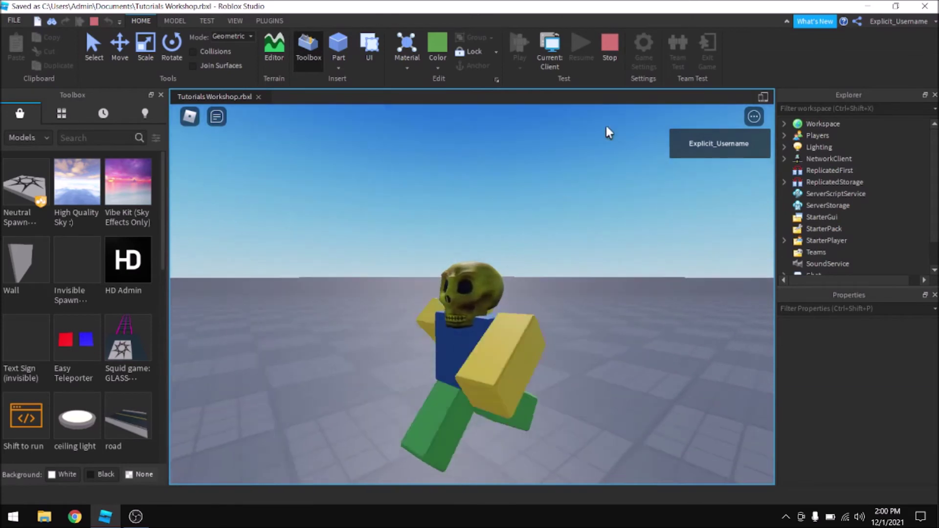
pyautogui.click(617, 45)
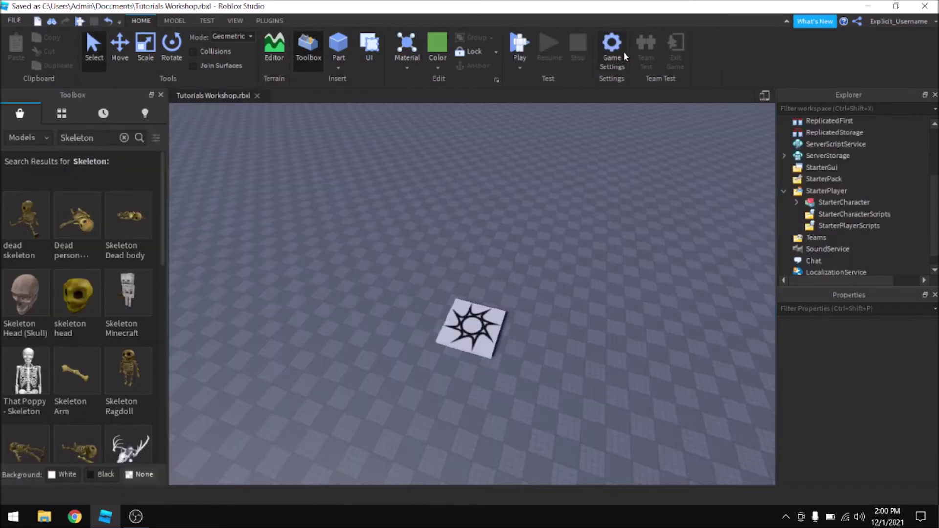
# Move the StarterCharacter model from StarterPlayer back into Workspace and view it from the front
pyautogui.moveTo(827, 202); pyautogui.dragTo(813, 126)
pyautogui.press('f')
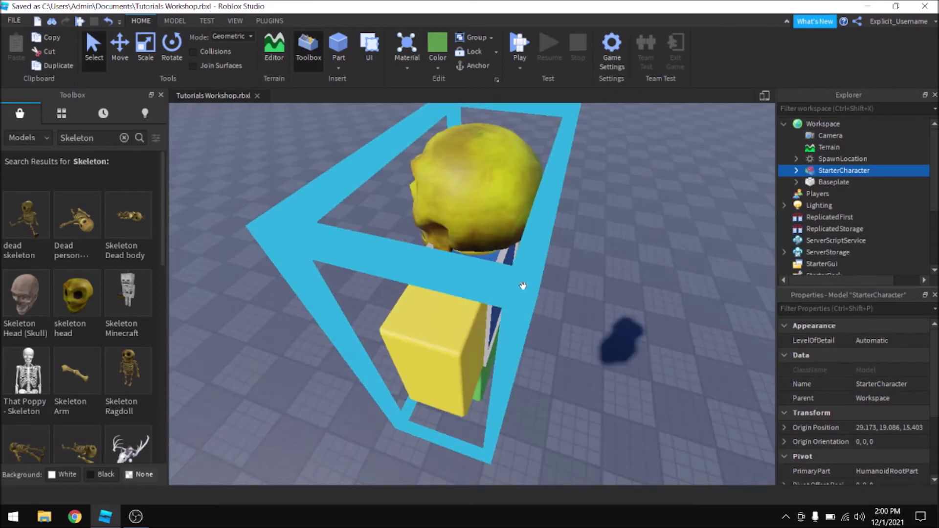
pyautogui.scroll(-3, 523, 286)
pyautogui.scroll(2, 607, 235)
pyautogui.click(617, 229)
pyautogui.moveTo(617, 229); pyautogui.dragTo(595, 203, button='right')
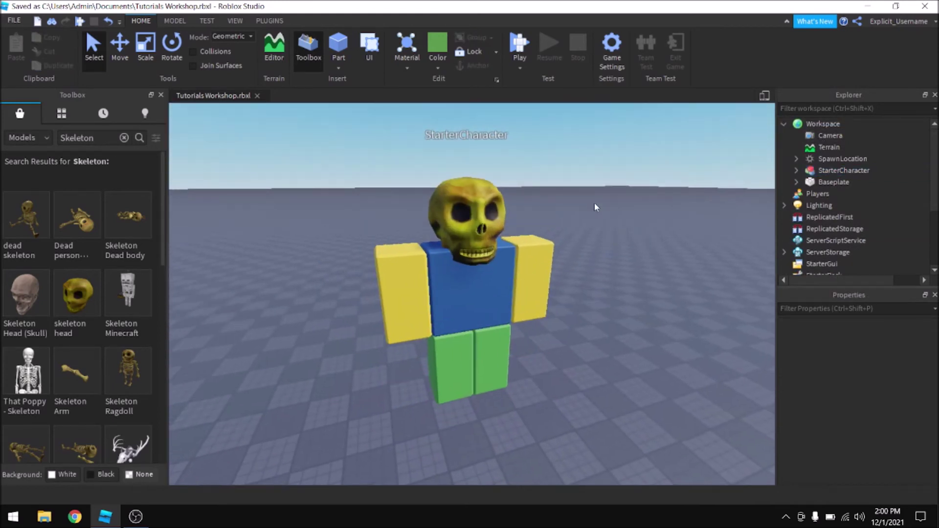
# Show the Command Bar and activate its input line
pyautogui.click(235, 21)
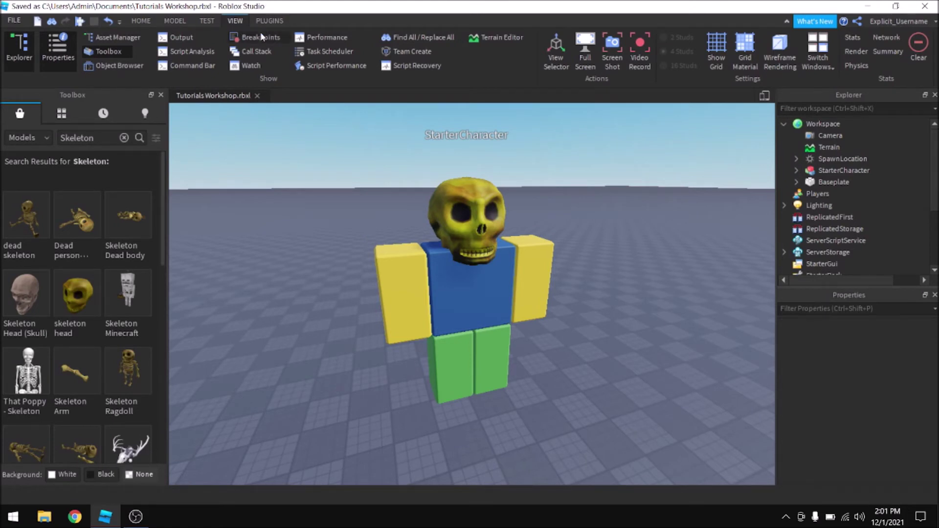
pyautogui.click(192, 66)
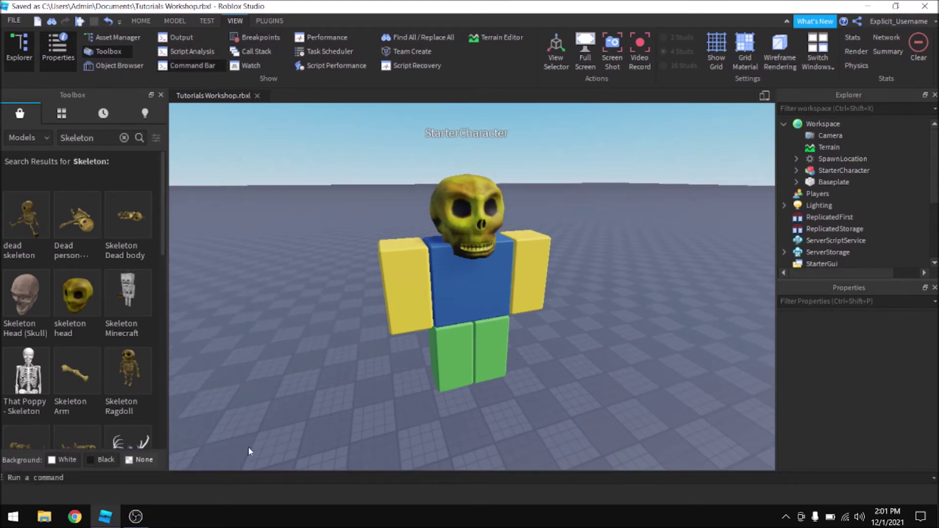
pyautogui.click(241, 478)
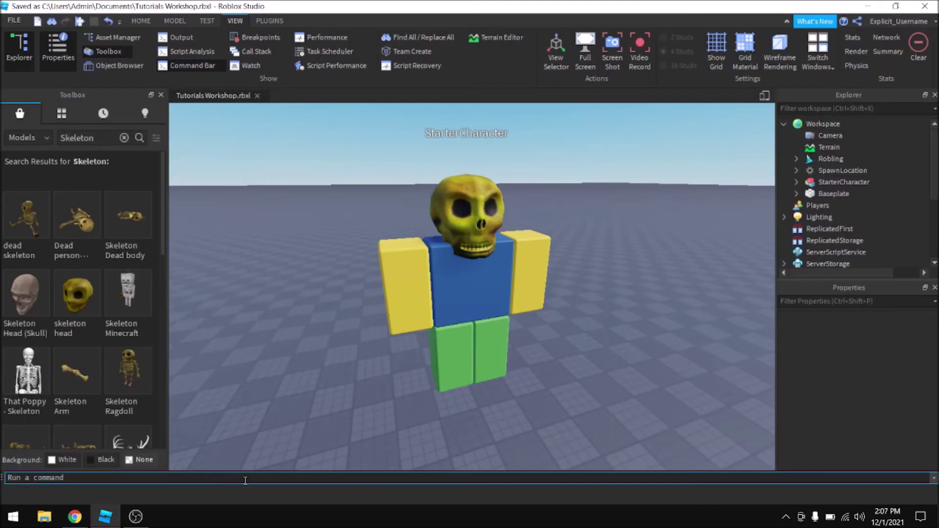
# Enter the beginning of the command, game:GetService("InsertService"):LoadAsset(), leaving the asset ID empty
pyautogui.write('game:GetServi')
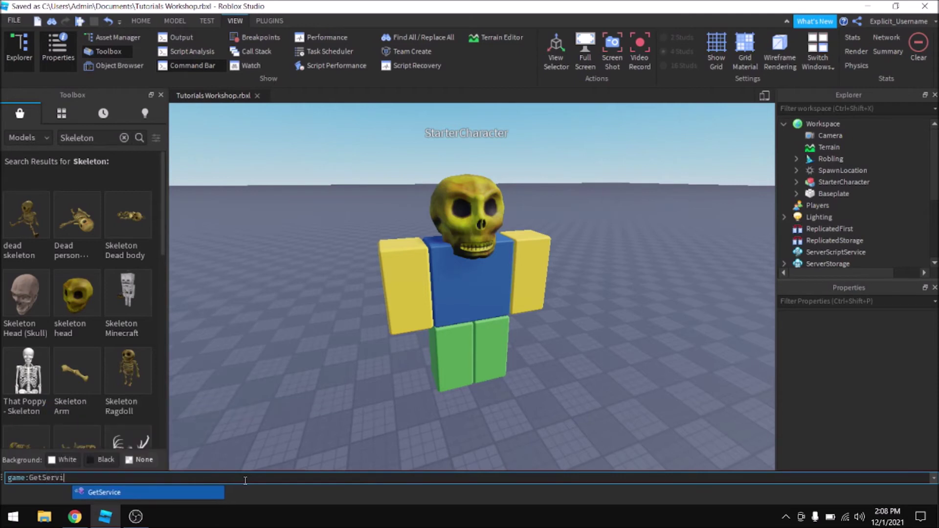
pyautogui.press('Tab')
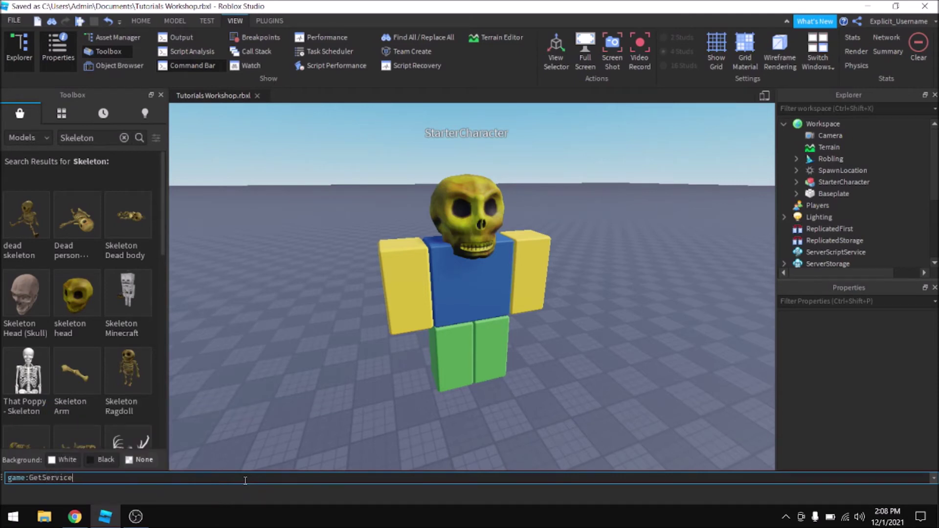
pyautogui.write('(')
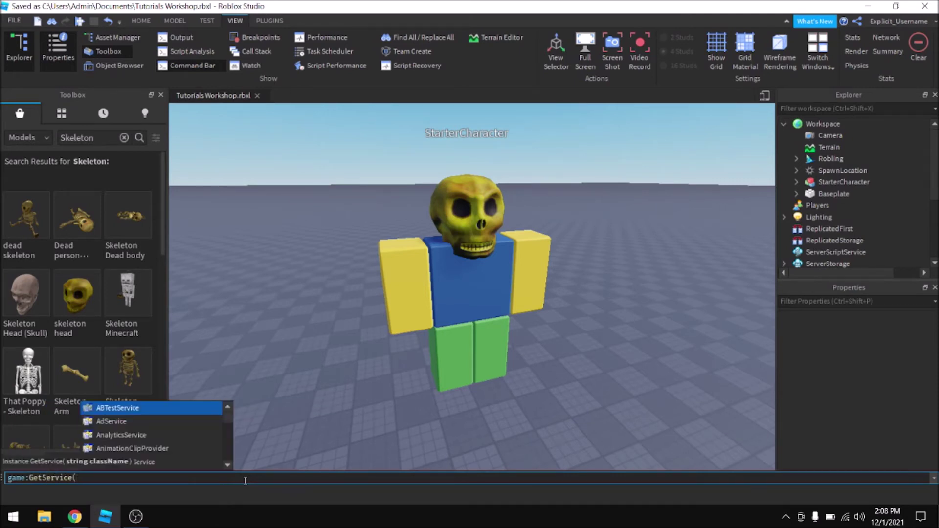
pyautogui.write('"Ins')
pyautogui.press('Tab')
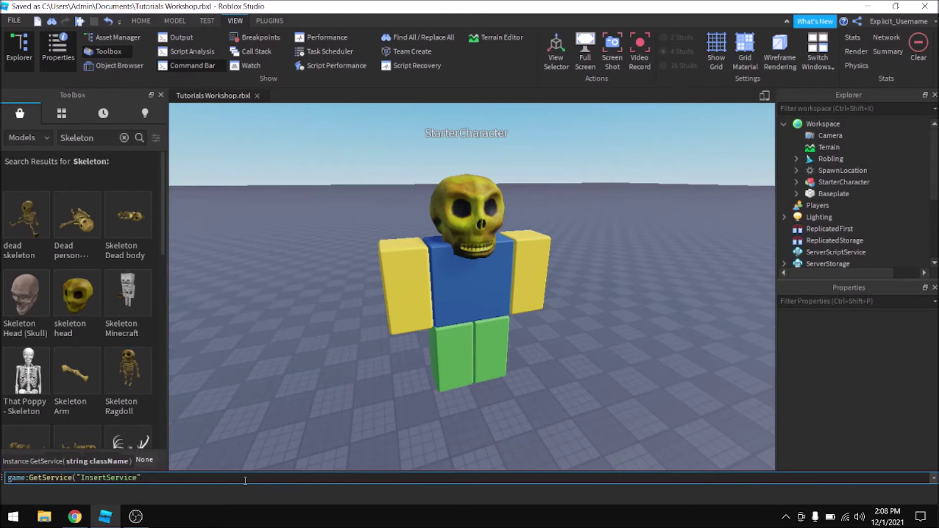
pyautogui.write('):Loa')
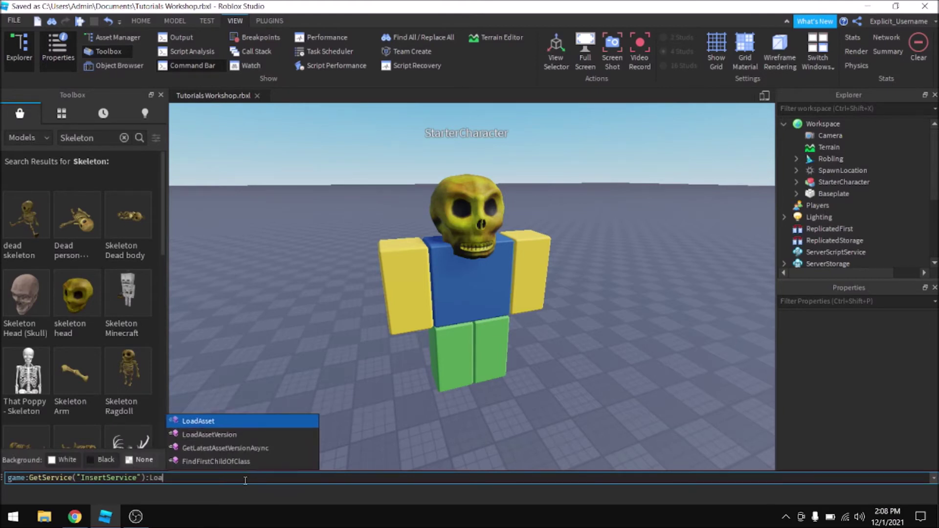
pyautogui.press('Tab')
pyautogui.write('(')
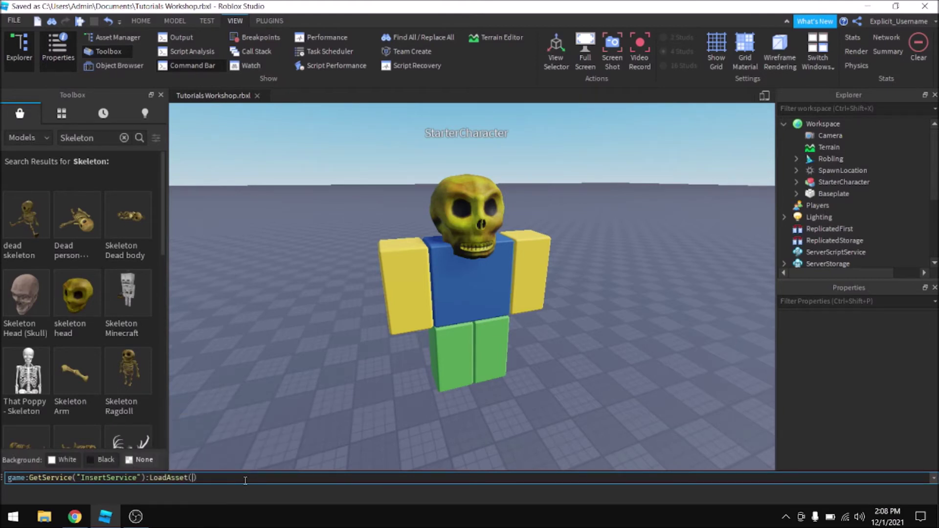
# Switch to Chrome, open the RoBLING necklace's Roblox catalog page and look through its price chart and resellers
pyautogui.click(75, 517)
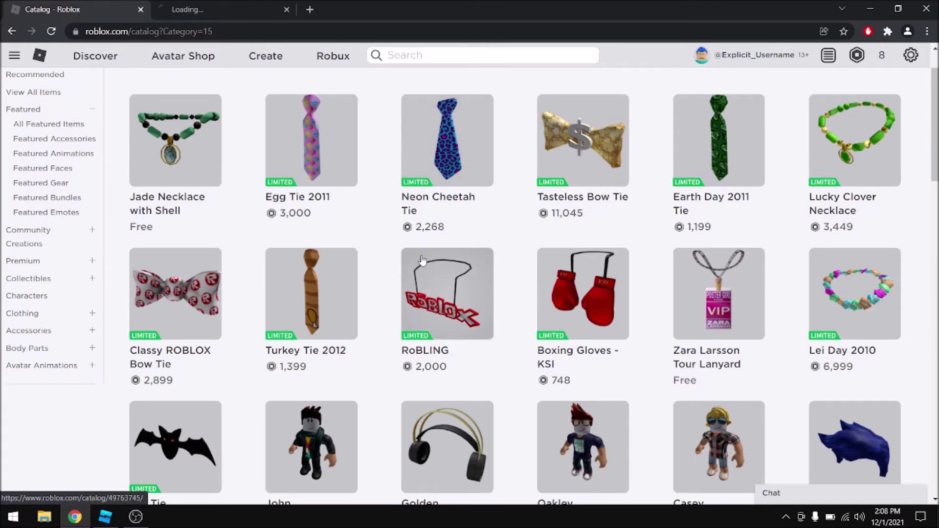
pyautogui.click(206, 9)
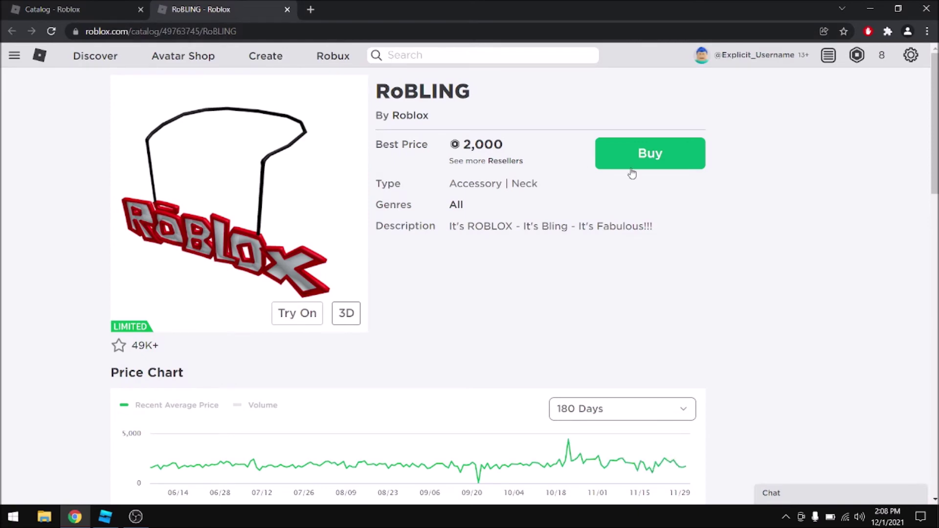
pyautogui.scroll(-15, 225, 252)
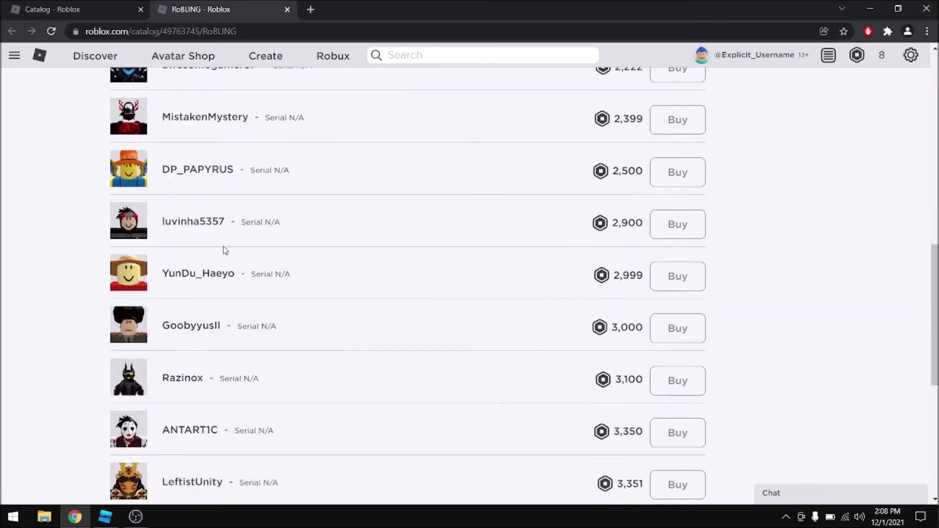
pyautogui.scroll(15, 219, 249)
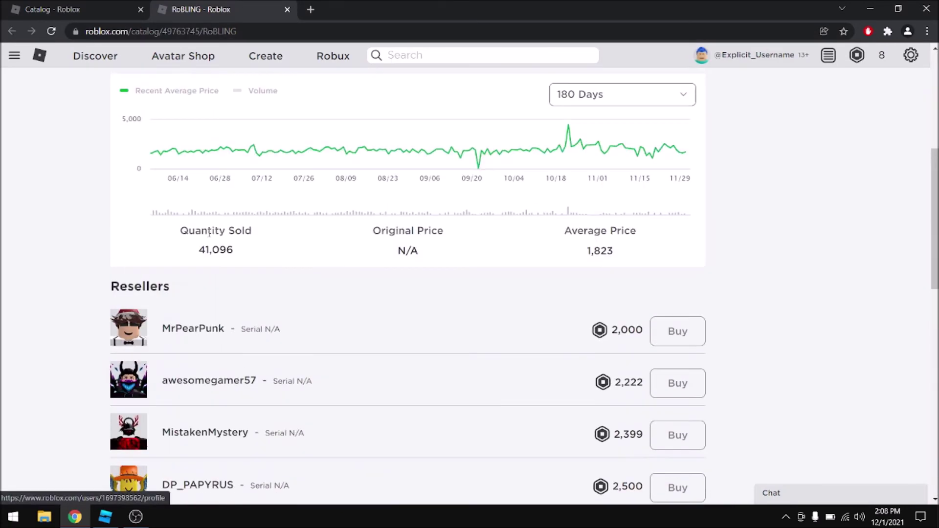
pyautogui.scroll(1, 207, 212)
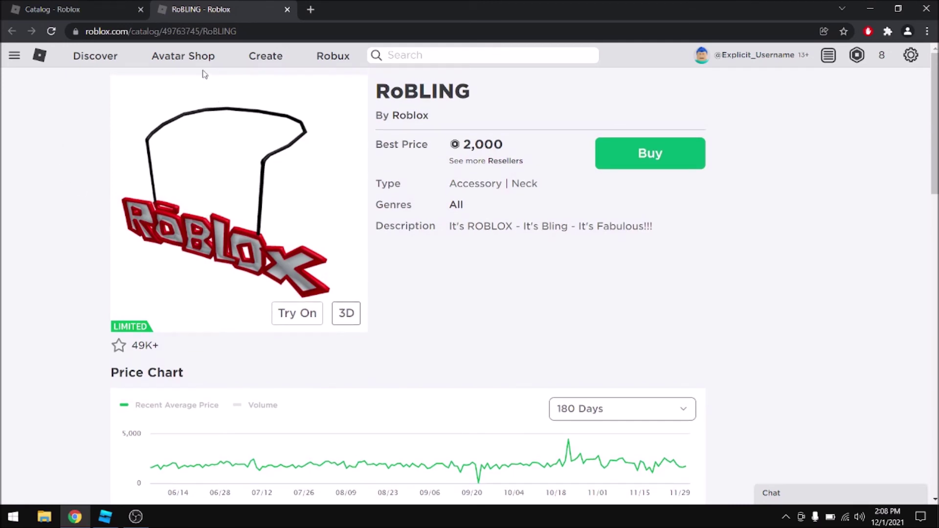
# Copy the RoBLING asset ID 49763745 from the page's web address
pyautogui.doubleClick(229, 31)
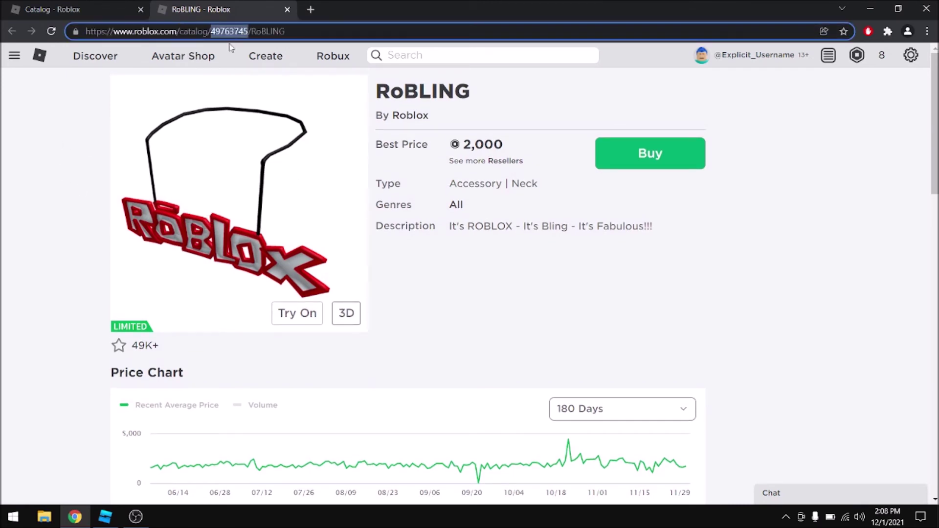
pyautogui.rightClick(233, 33)
pyautogui.click(242, 96)
# Switch to Roblox Studio, complete the command with LoadAsset(49763745):GetChildren()[1] .Parent = game.Workspace, and run it
pyautogui.hotkey('alt', 'Tab')
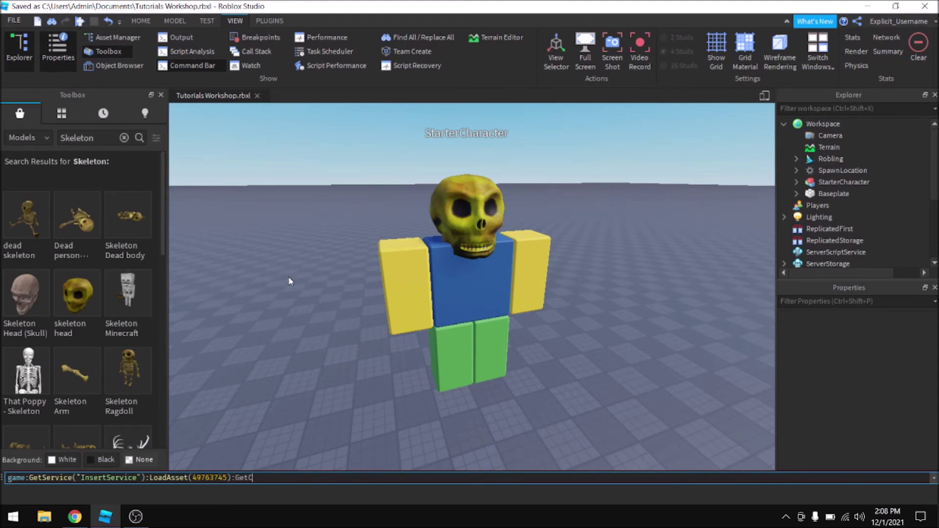
pyautogui.write('()[1] .Parent =')
pyautogui.write('game')
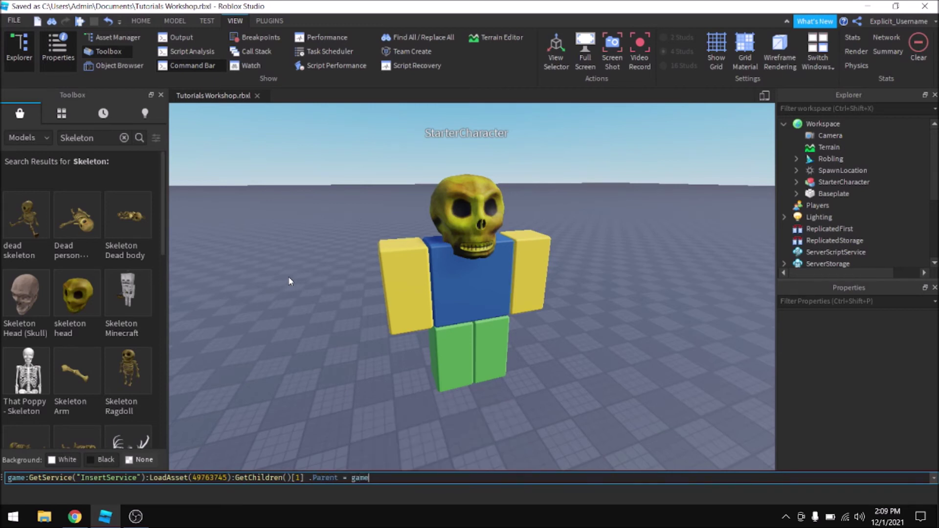
pyautogui.write('.Workspace')
pyautogui.press('Return')
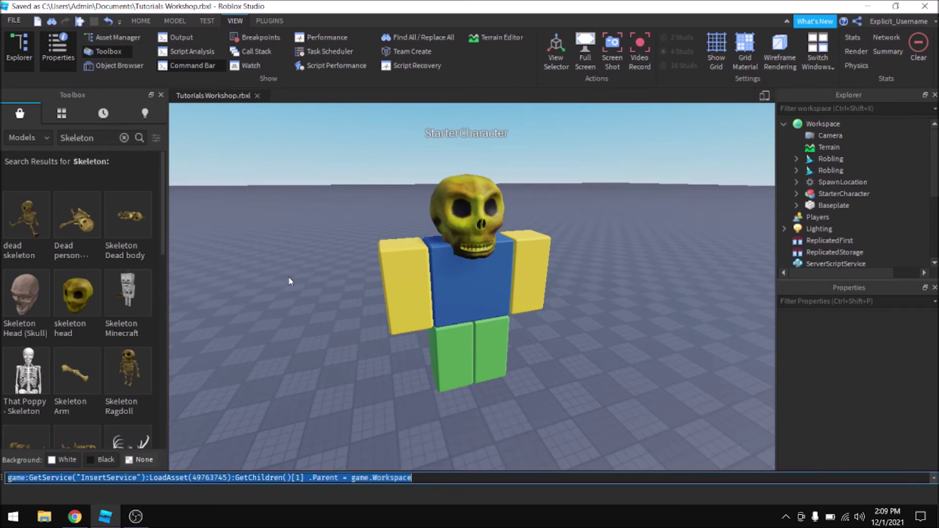
# Delete the duplicate Robling accessory from Workspace
pyautogui.click(840, 159)
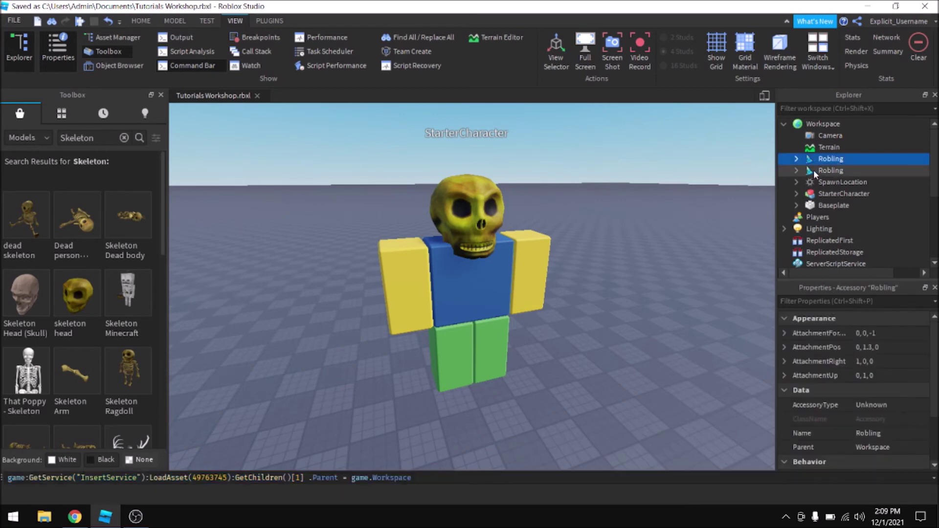
pyautogui.moveTo(578, 252); pyautogui.dragTo(531, 240, button='right')
pyautogui.scroll(-3, 577, 252)
pyautogui.scroll(-3, 566, 252)
pyautogui.click(541, 242)
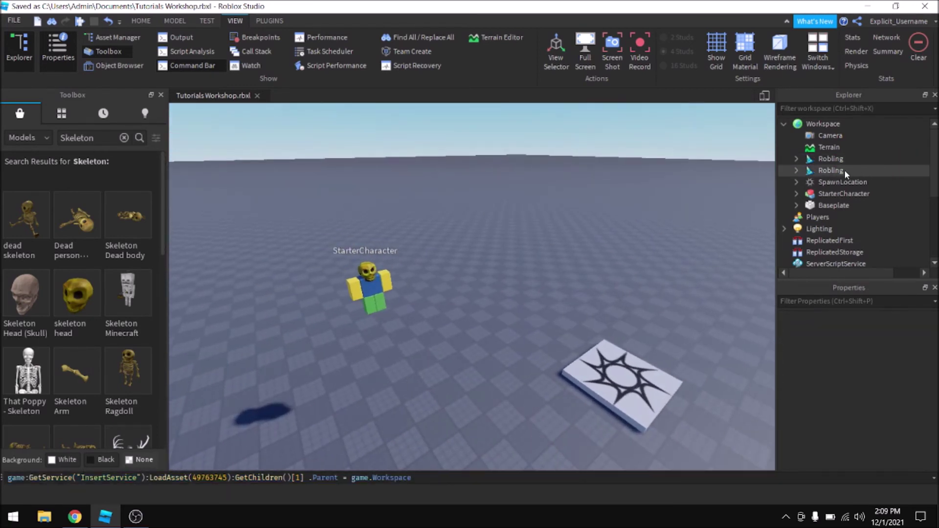
pyautogui.click(840, 169)
pyautogui.press('Delete')
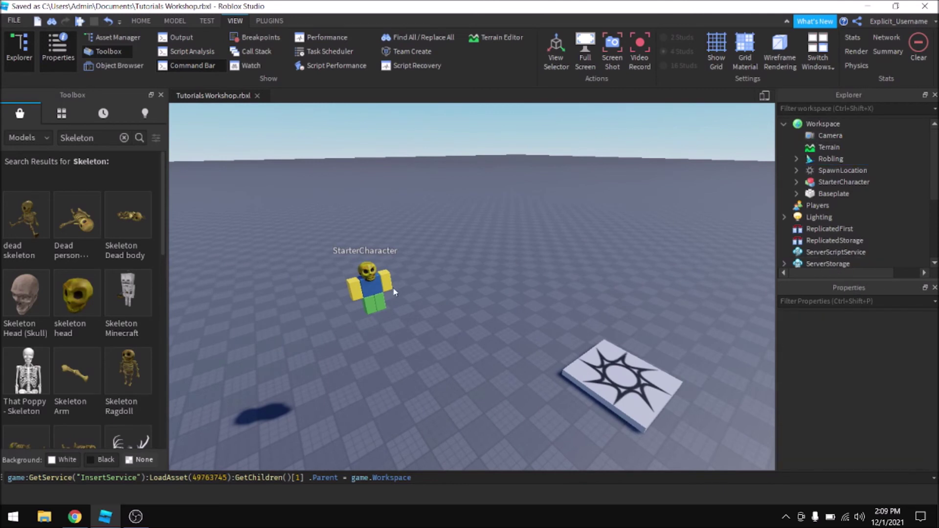
# Expand the remaining Robling accessory and locate its Handle part in the scene
pyautogui.press('a')
pyautogui.click(796, 158)
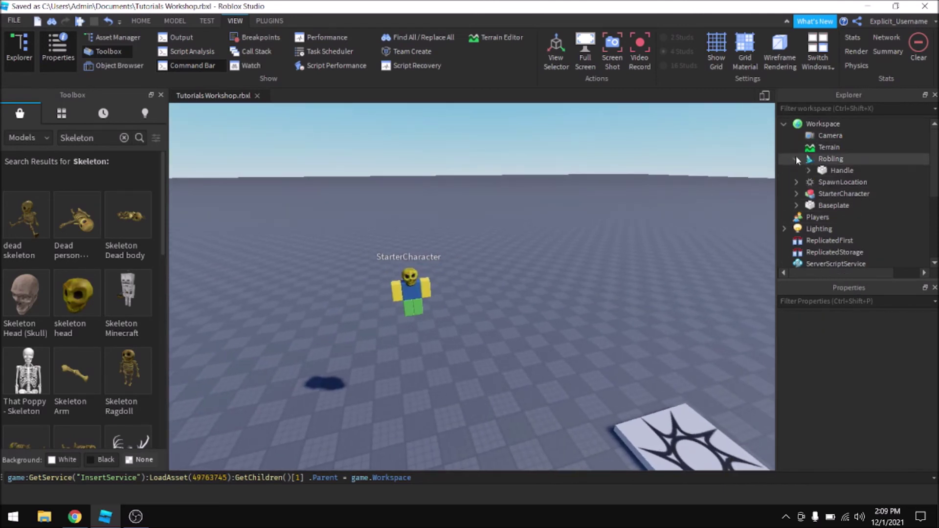
pyautogui.click(824, 182)
pyautogui.click(842, 170)
pyautogui.press('f')
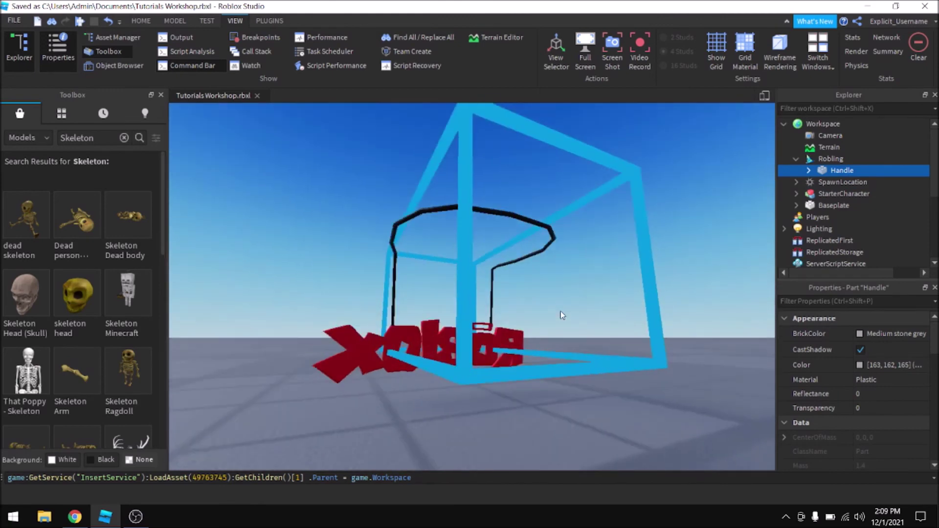
pyautogui.moveTo(561, 311); pyautogui.dragTo(560, 312, button='right')
pyautogui.scroll(-10, 561, 311)
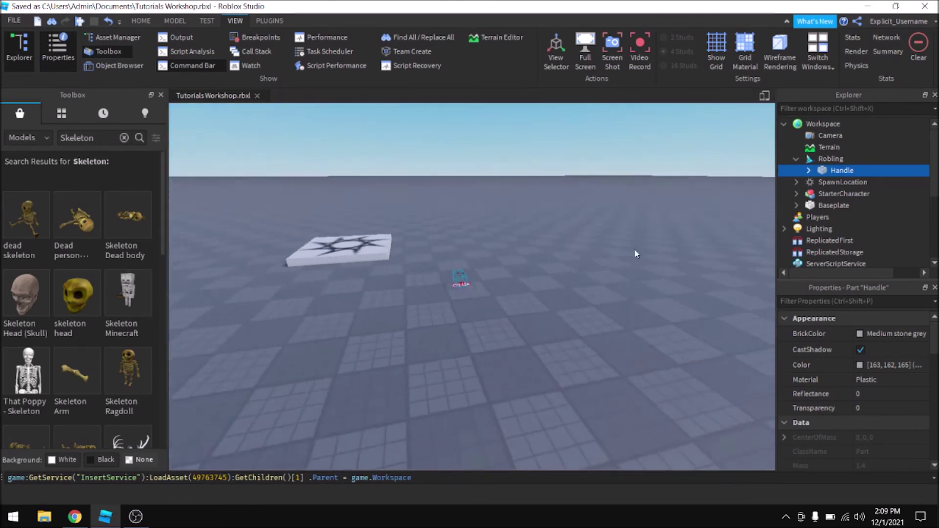
# Delete the SkeletonHead hat from the StarterCharacter model
pyautogui.click(831, 159)
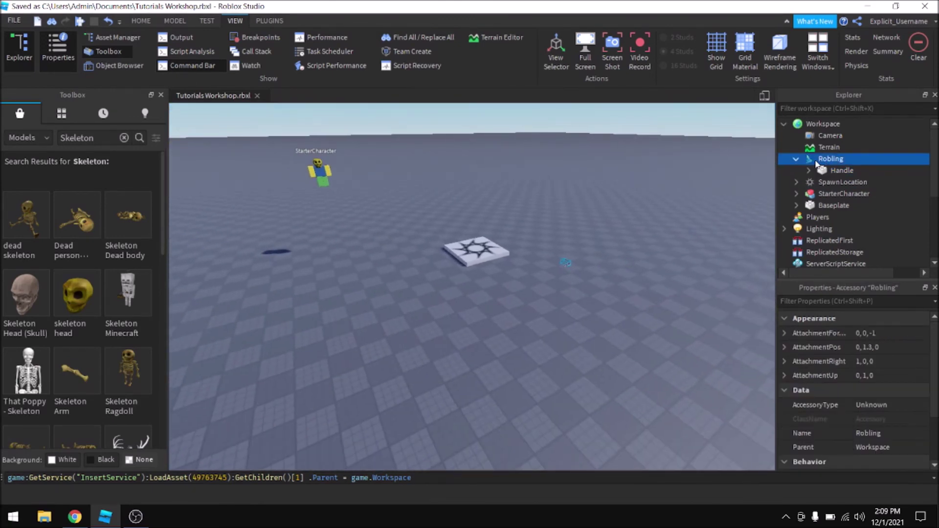
pyautogui.click(795, 194)
pyautogui.click(825, 218)
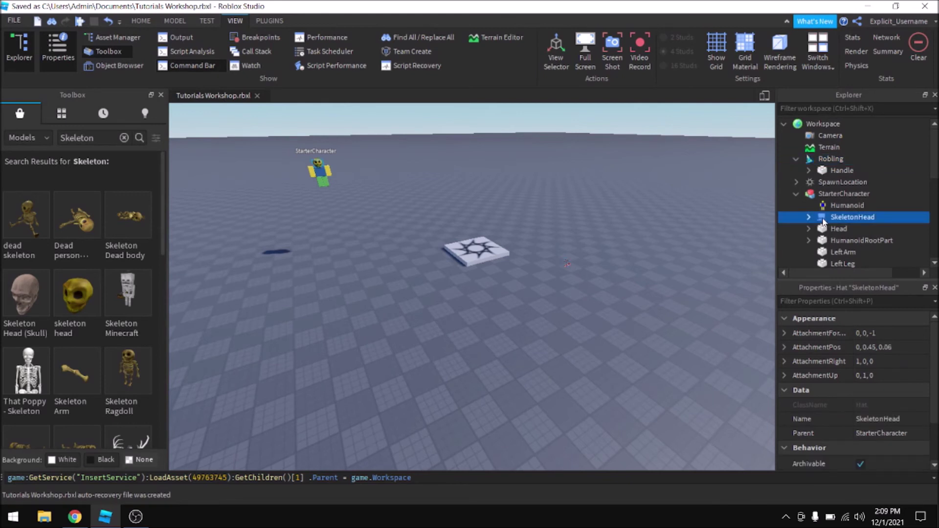
pyautogui.press('Delete')
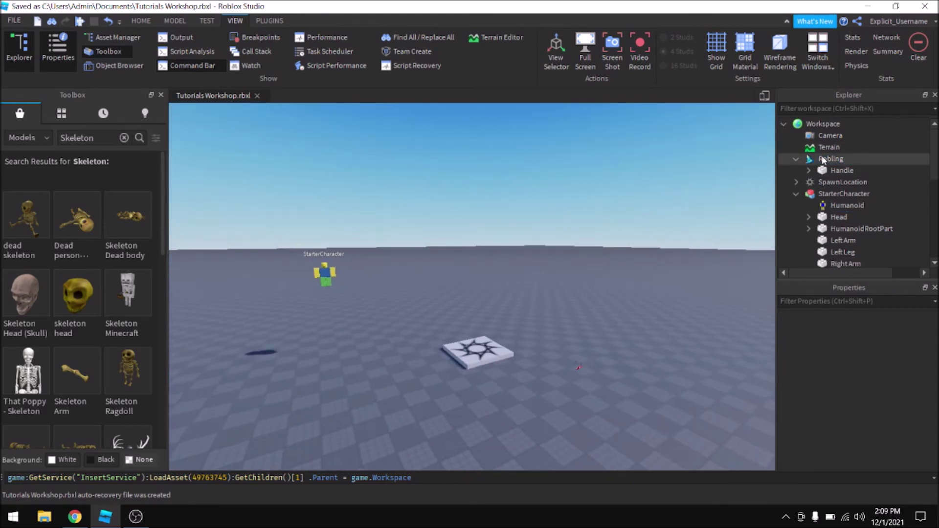
# Move the Robling accessory from Workspace into StarterCharacter and check how the necklace fits
pyautogui.moveTo(831, 159); pyautogui.dragTo(826, 192)
pyautogui.press('f')
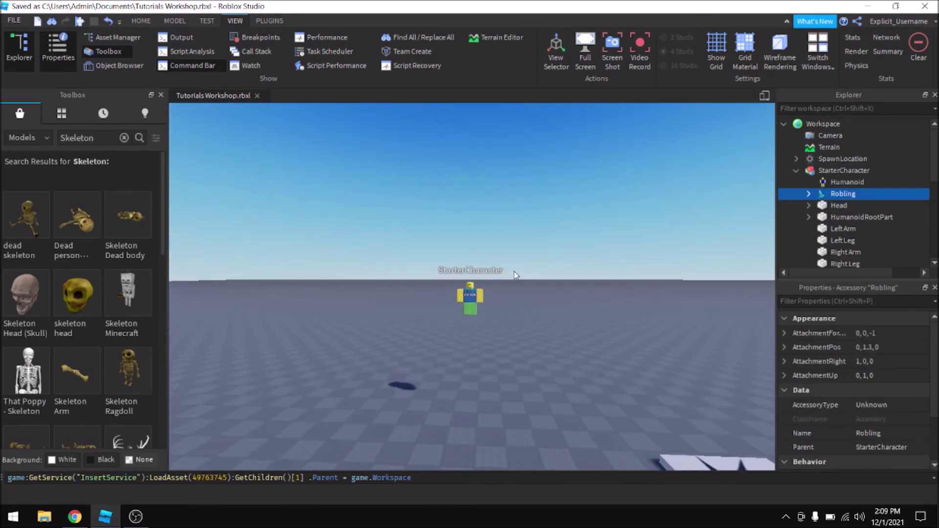
pyautogui.scroll(4, 515, 271)
pyautogui.click(576, 217)
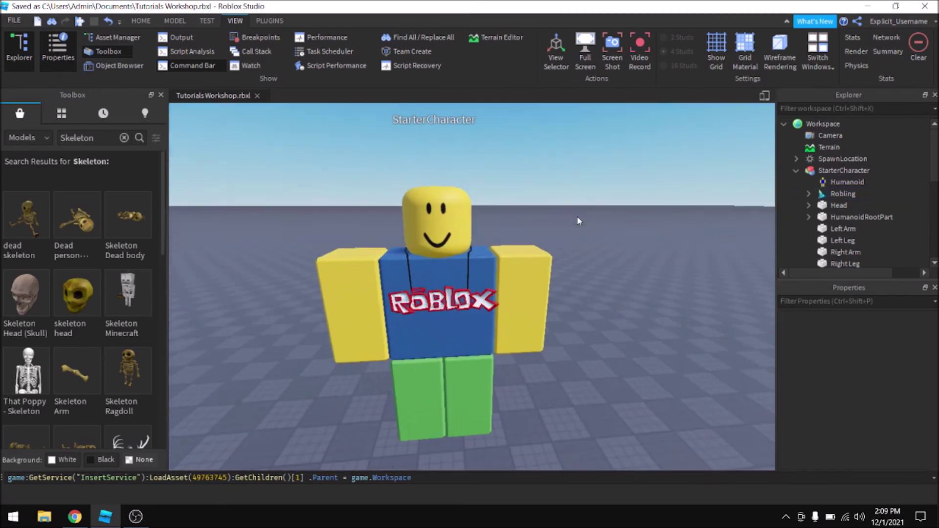
# Delete the Face decal from the StarterCharacter's Head
pyautogui.click(809, 205)
pyautogui.click(815, 228)
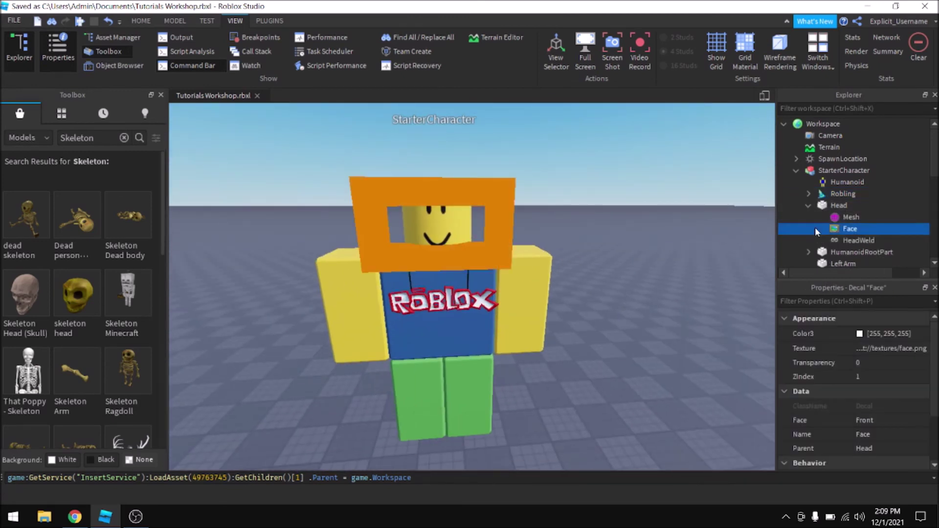
pyautogui.press('Delete')
pyautogui.scroll(1, 629, 218)
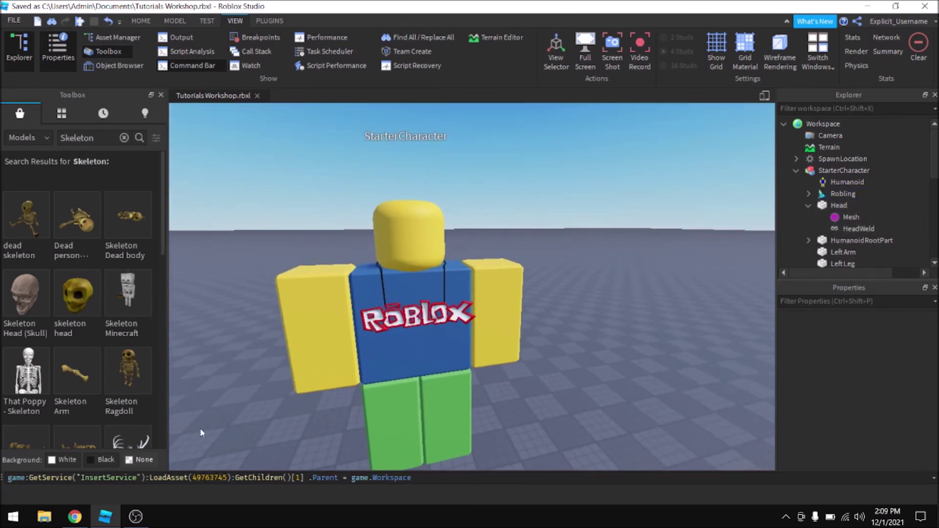
# Switch to Chrome, close the RoBLING page and browse the Roblox catalog to open the Shiny Teeth face's page
pyautogui.click(74, 517)
pyautogui.click(69, 6)
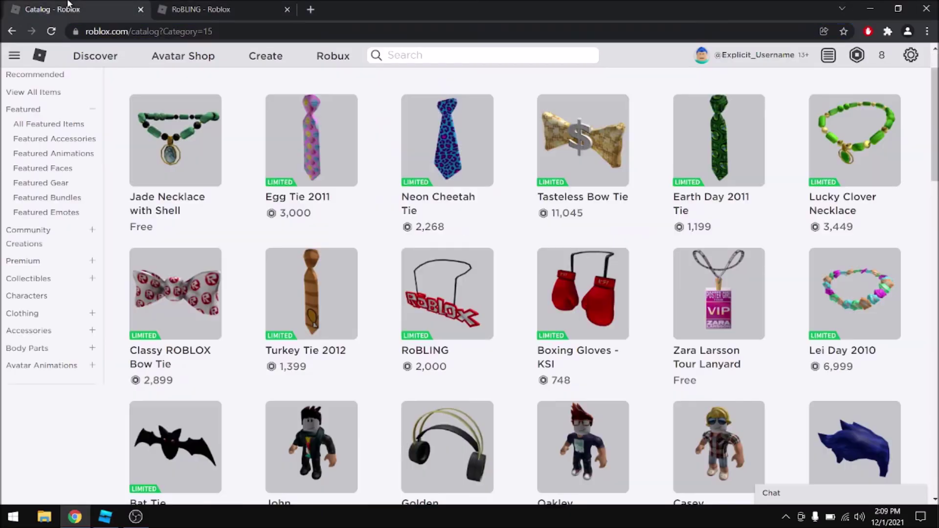
pyautogui.click(287, 10)
pyautogui.scroll(-10, 403, 151)
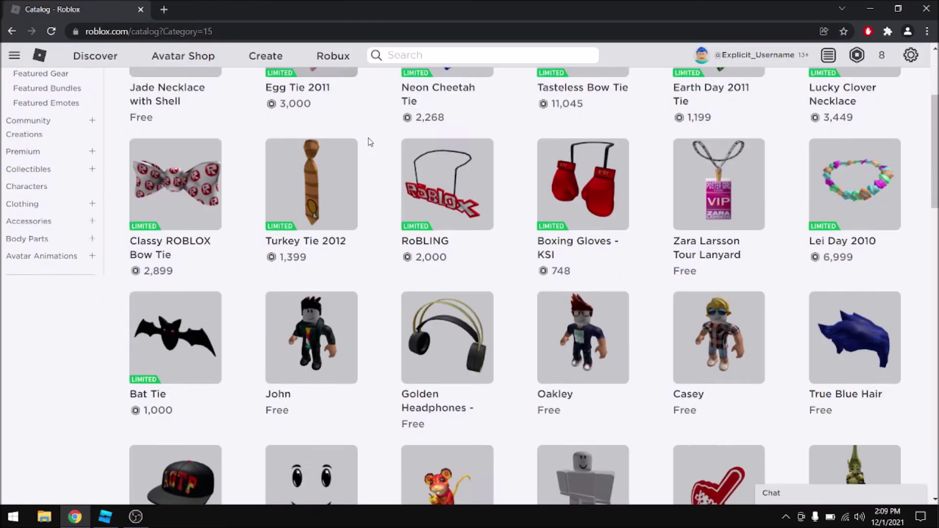
pyautogui.scroll(-15, 357, 210)
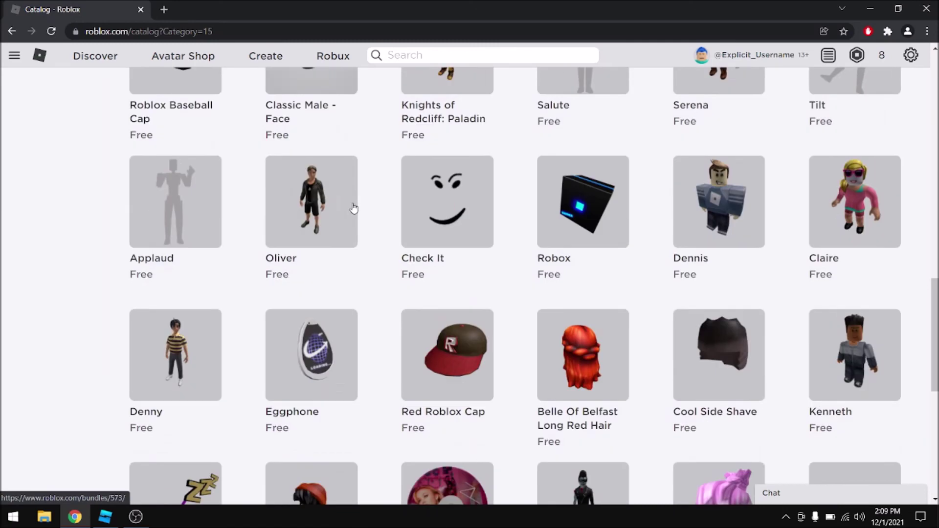
pyautogui.scroll(-2, 345, 240)
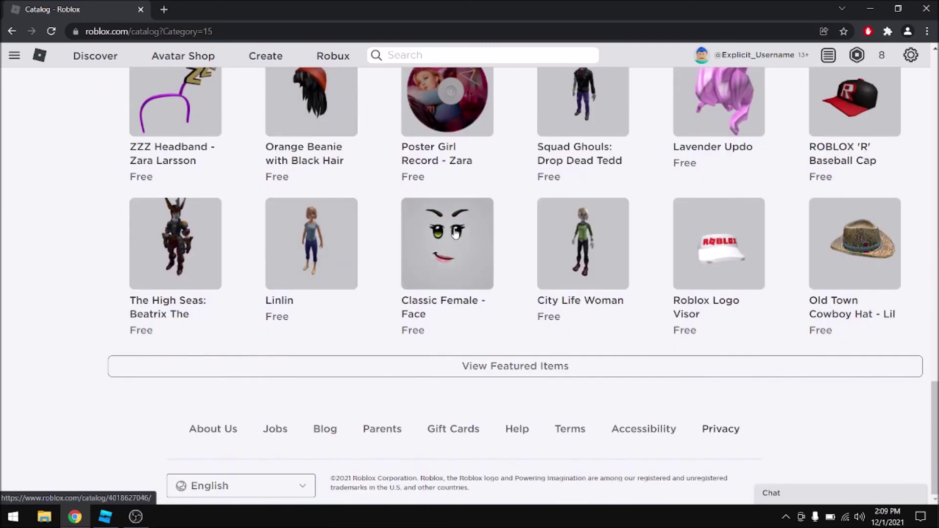
pyautogui.click(446, 368)
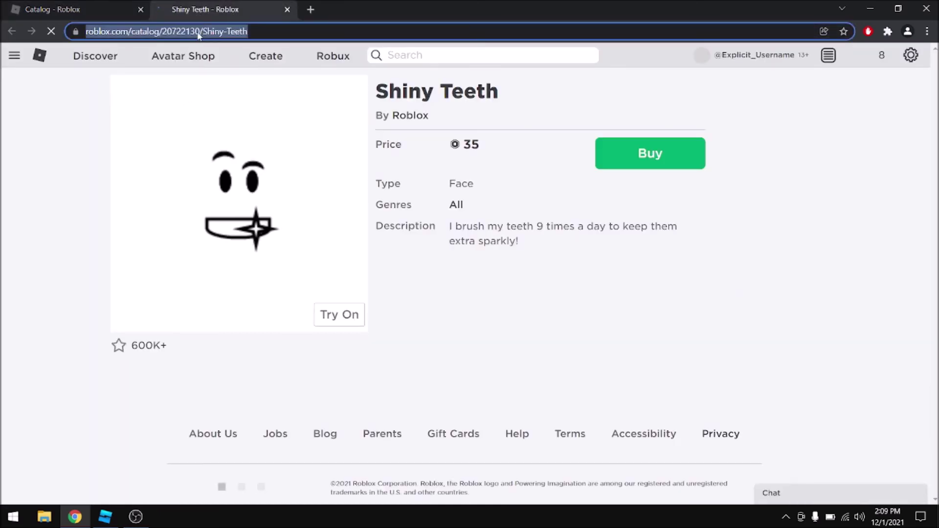
# Copy the Shiny Teeth asset ID, switch to Roblox Studio and run the LoadAsset command with ID 20722130, parented to game.Workspace
pyautogui.doubleClick(230, 32)
pyautogui.rightClick(220, 32)
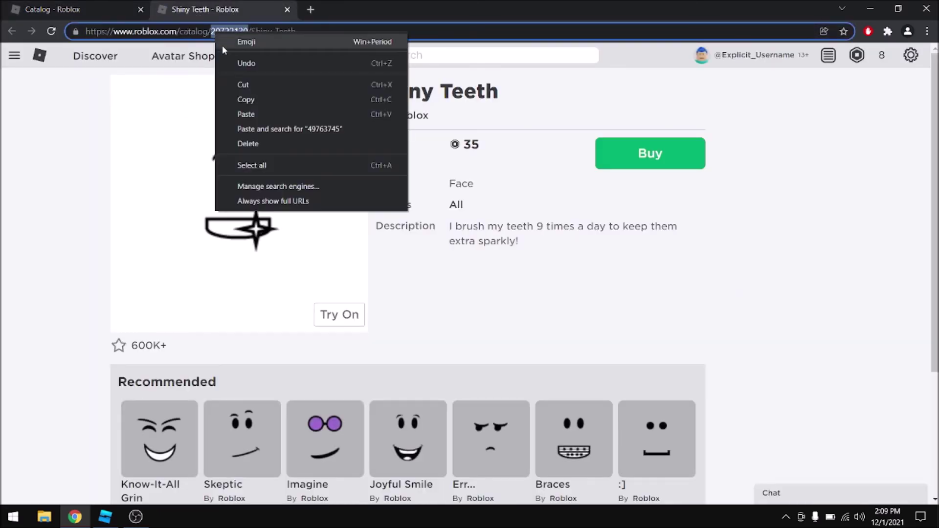
pyautogui.click(240, 100)
pyautogui.click(105, 517)
pyautogui.click(157, 484)
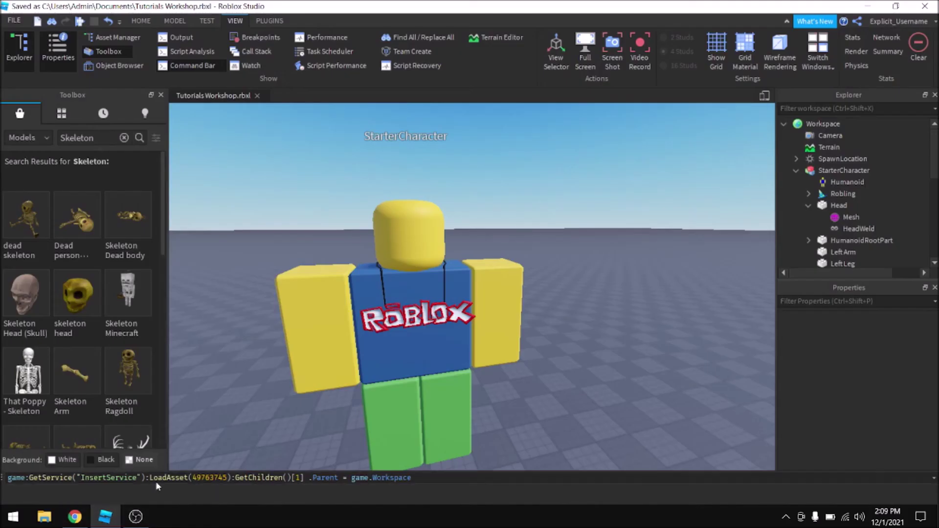
pyautogui.doubleClick(201, 474)
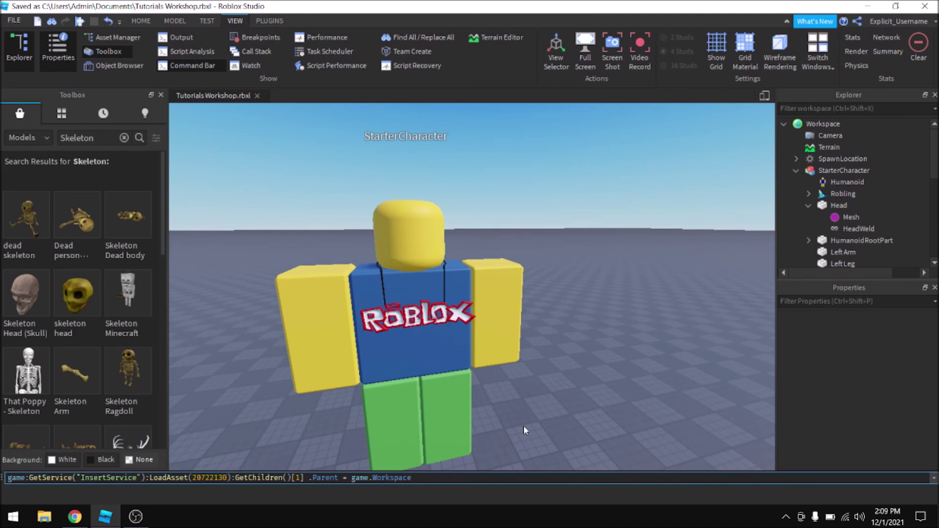
pyautogui.press('Return')
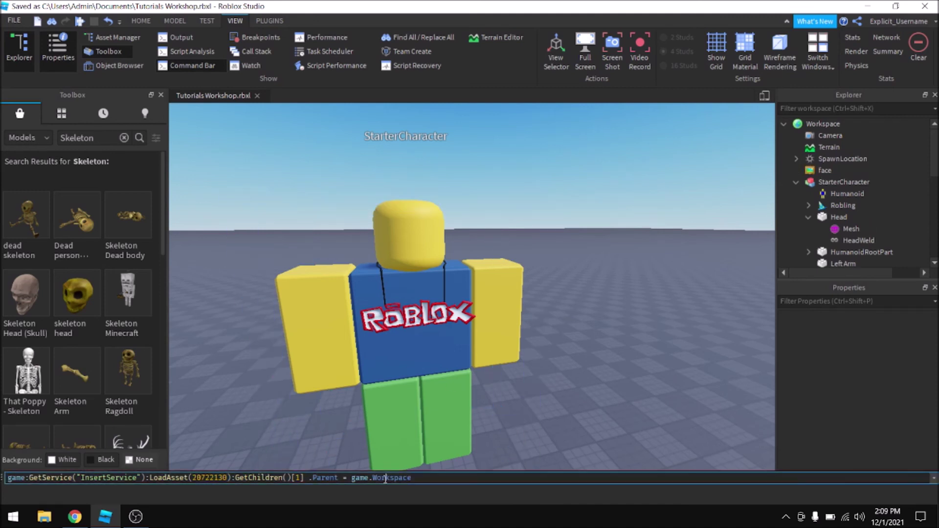
# Cycle through the Command Bar history of LoadAsset commands for assets 49763745 and 20722130, and leave the bar empty
pyautogui.press('BackSpace')
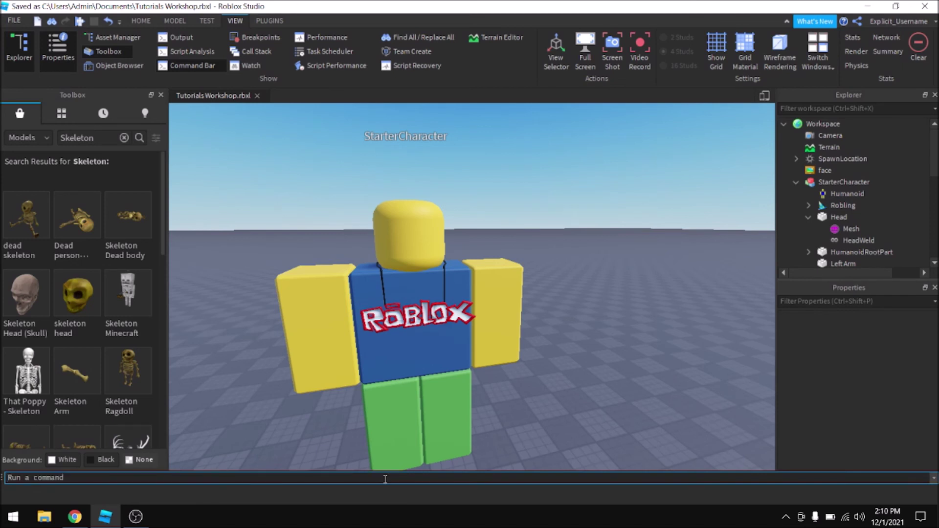
pyautogui.hotkey('ctrl', 'v')
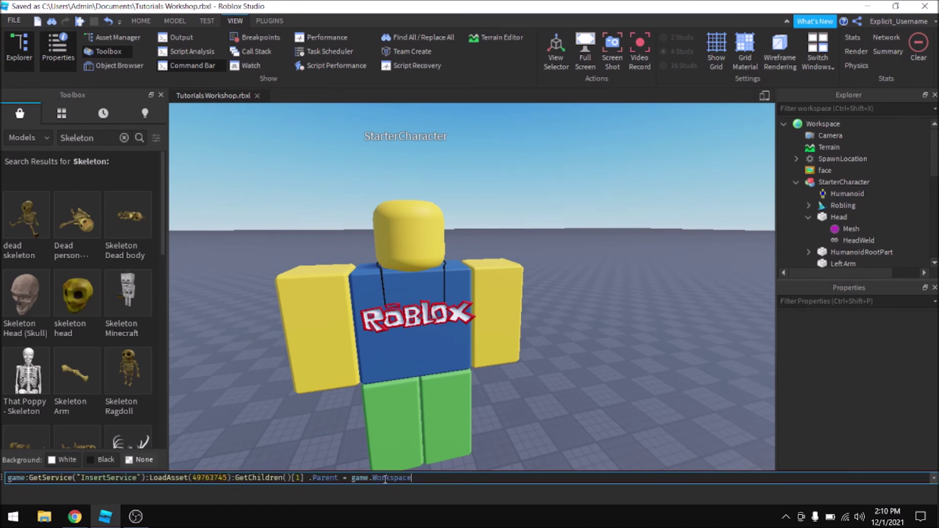
pyautogui.press('Return')
pyautogui.press('Up')
pyautogui.press('Down')
pyautogui.press('Down')
pyautogui.press('Up')
pyautogui.press('Return')
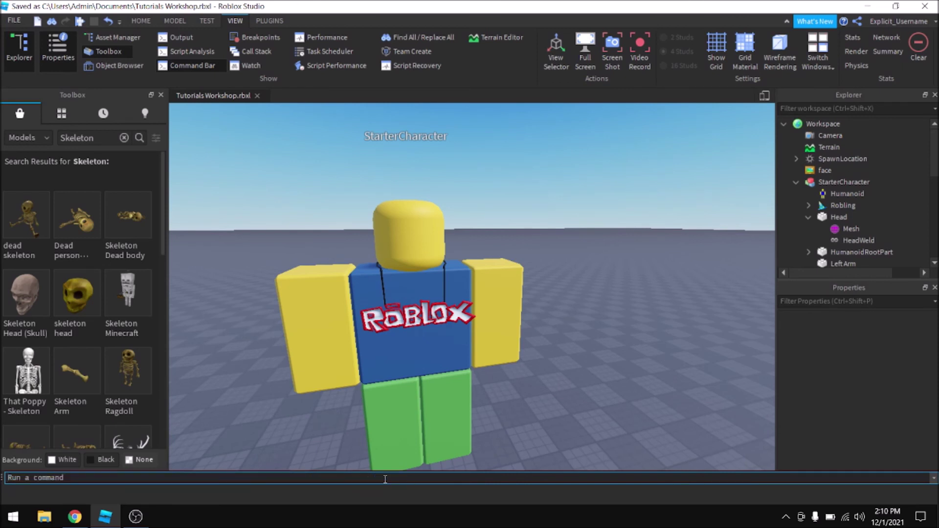
pyautogui.press('Up')
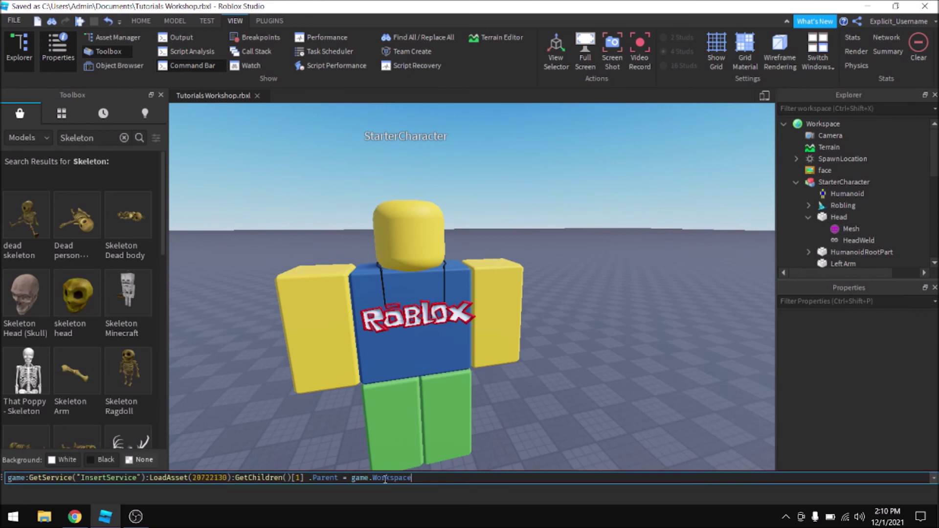
pyautogui.press('Return')
# Move the face decal from Workspace into the StarterCharacter's Head and check the face on the character
pyautogui.click(584, 273)
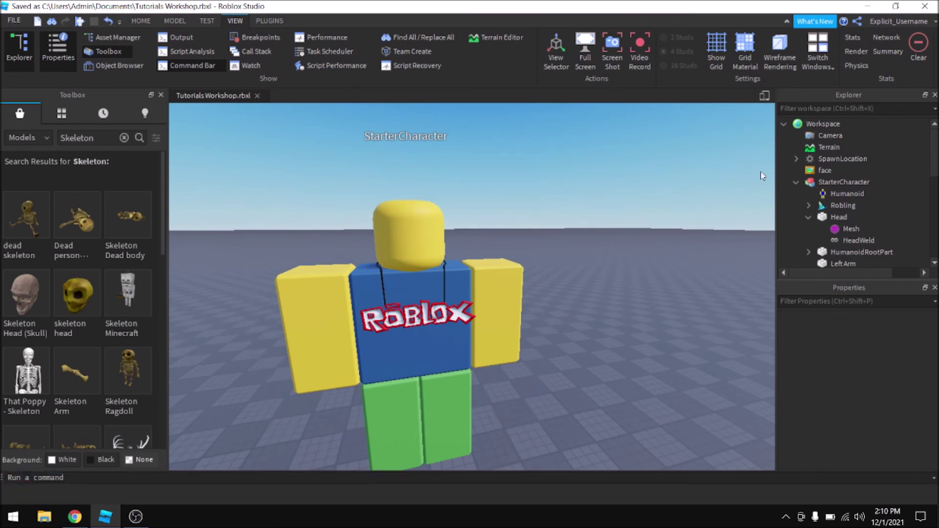
pyautogui.moveTo(815, 173); pyautogui.dragTo(839, 216)
pyautogui.moveTo(573, 277); pyautogui.dragTo(576, 272, button='right')
pyautogui.scroll(3, 570, 273)
pyautogui.scroll(-3, 574, 277)
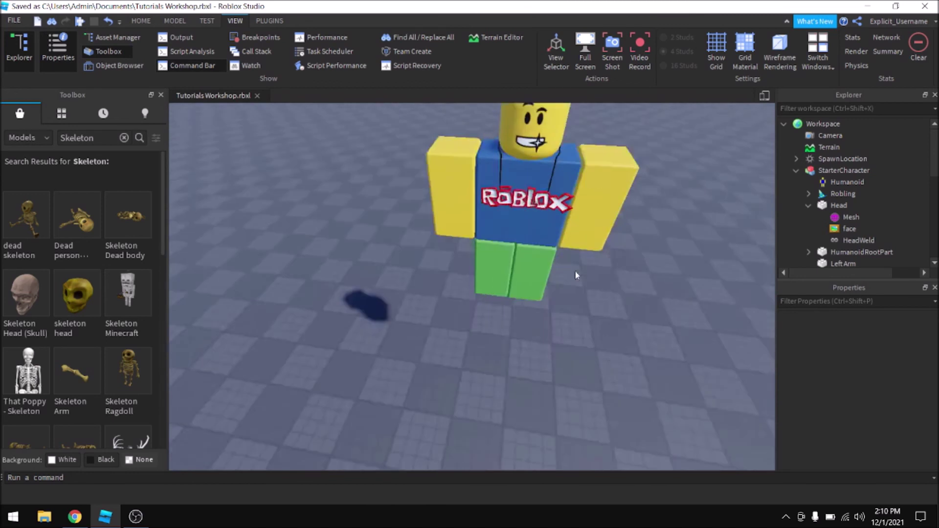
pyautogui.scroll(-6, 572, 272)
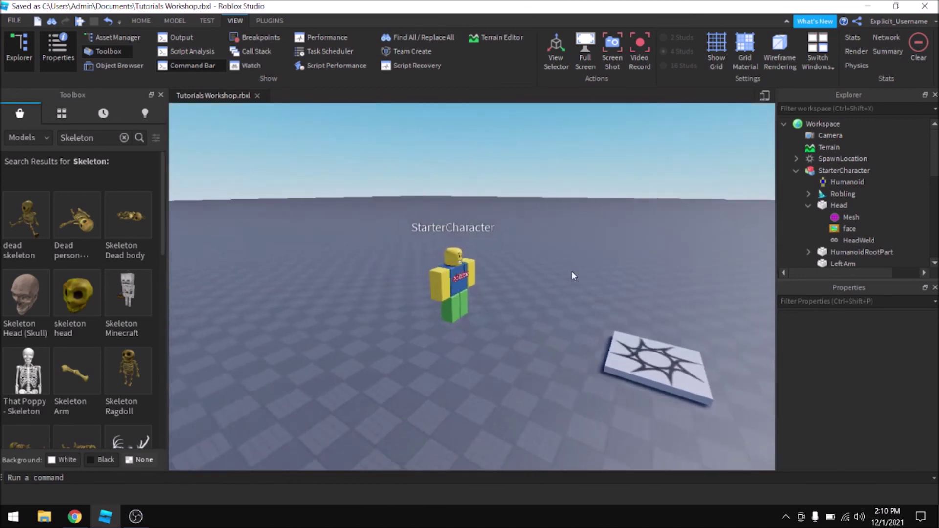
# Collapse the StarterCharacter model, move it from Workspace into StarterPlayer and deselect it
pyautogui.click(796, 171)
pyautogui.moveTo(832, 171); pyautogui.dragTo(812, 183)
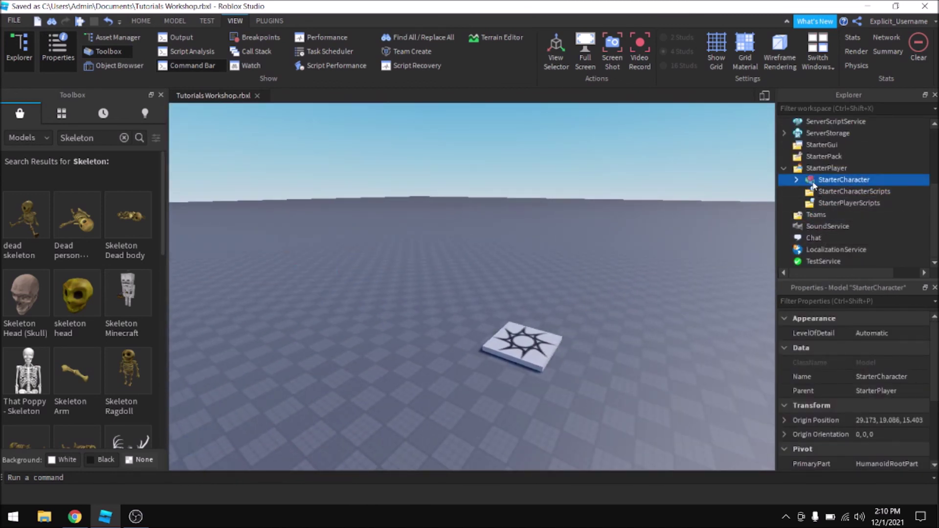
pyautogui.click(624, 208)
pyautogui.moveTo(473, 201); pyautogui.dragTo(472, 201, button='right')
pyautogui.press('d')
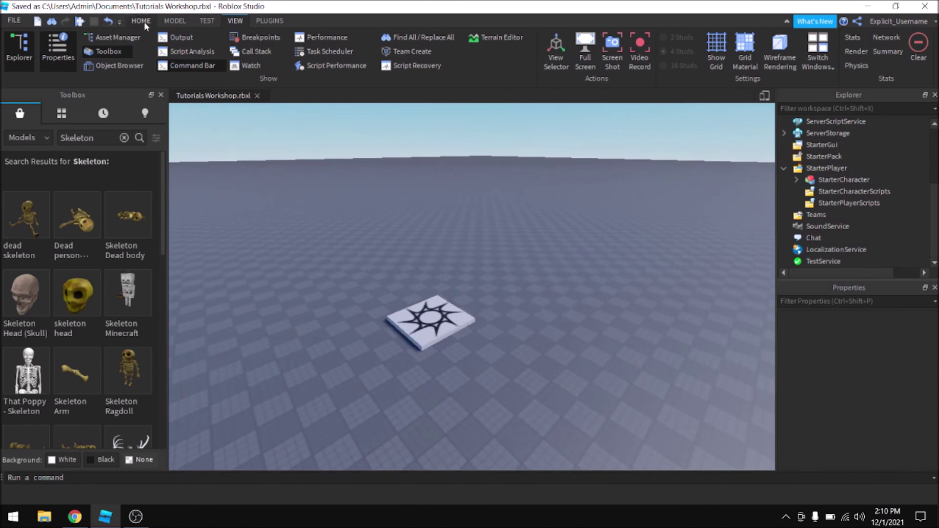
# Playtest the game, inspect the spawned custom character from several angles and stop the test
pyautogui.click(142, 21)
pyautogui.press('F5')
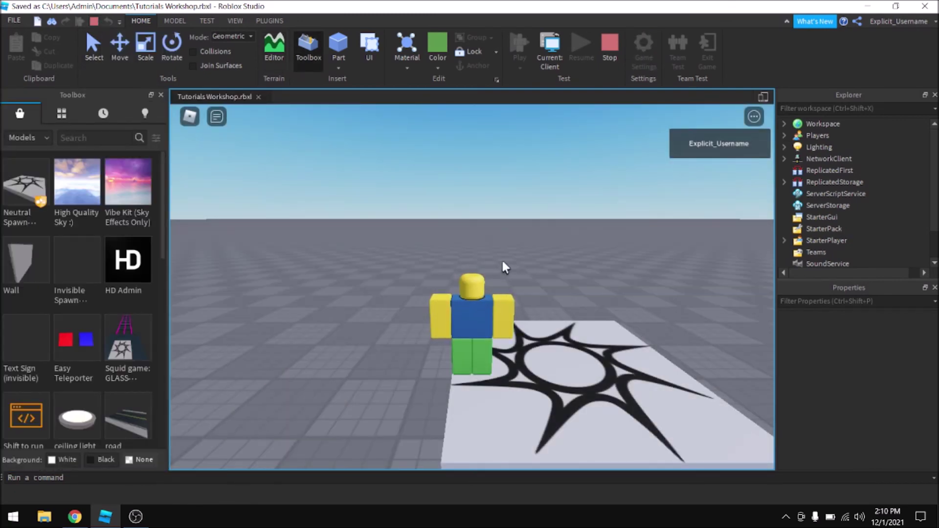
pyautogui.press('a')
pyautogui.moveTo(501, 258); pyautogui.dragTo(485, 188, button='right')
pyautogui.scroll(2, 512, 267)
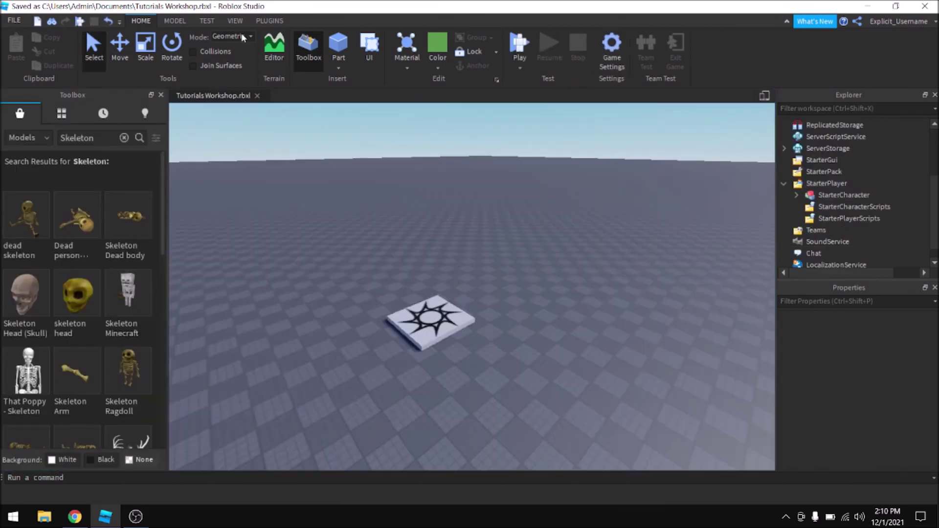
pyautogui.click(235, 22)
pyautogui.scroll(4, 489, 201)
pyautogui.scroll(-4, 498, 203)
pyautogui.moveTo(498, 203); pyautogui.dragTo(507, 203, button='right')
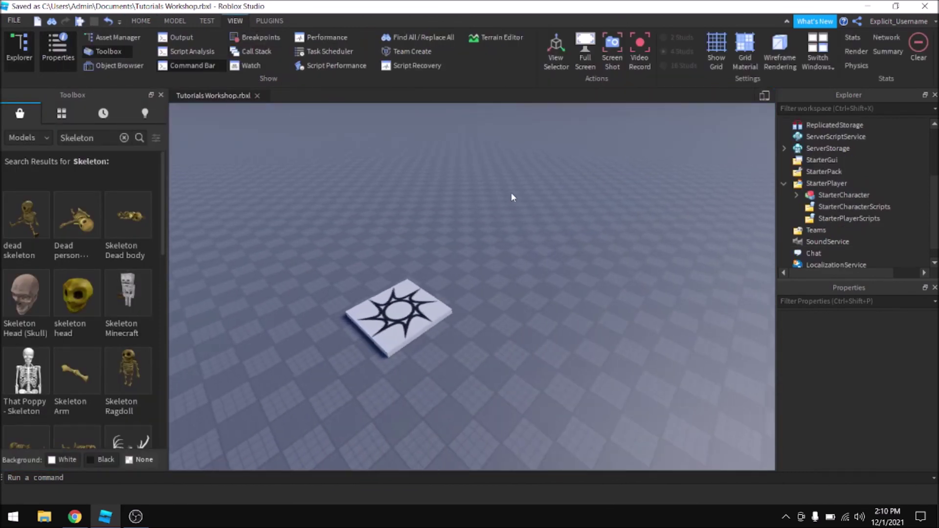
pyautogui.press('d')
pyautogui.press('a')
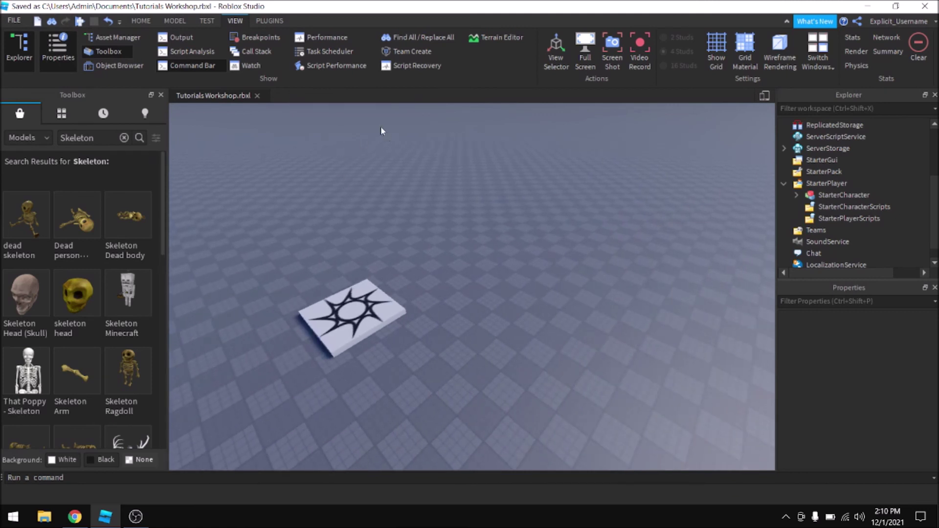
# Insert an R6 dummy rig with CharacterMesh body parts using the Rig Builder
pyautogui.click(268, 21)
pyautogui.click(97, 53)
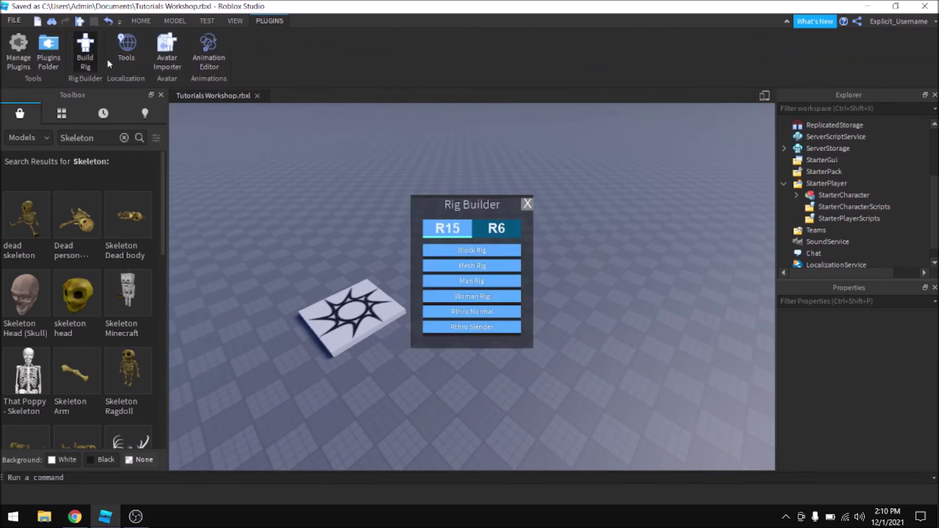
pyautogui.click(484, 229)
pyautogui.click(477, 270)
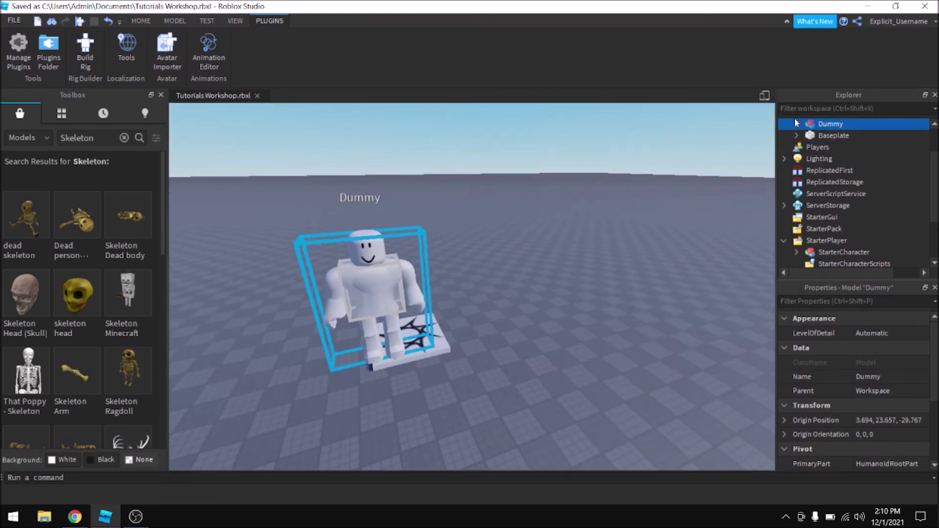
# Expand the Dummy model to examine its contents, select all its CharacterMesh objects and collapse the model
pyautogui.click(796, 123)
pyautogui.scroll(-1, 827, 132)
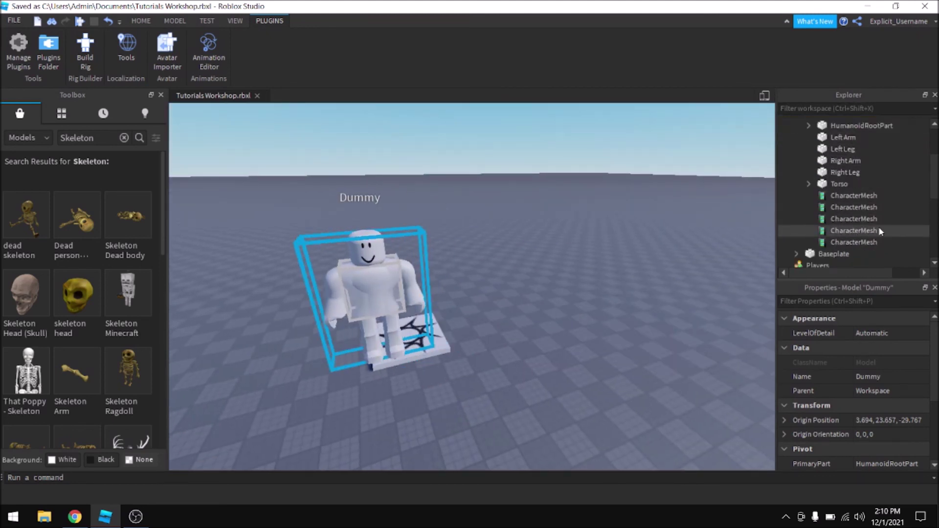
pyautogui.moveTo(902, 243); pyautogui.dragTo(862, 196)
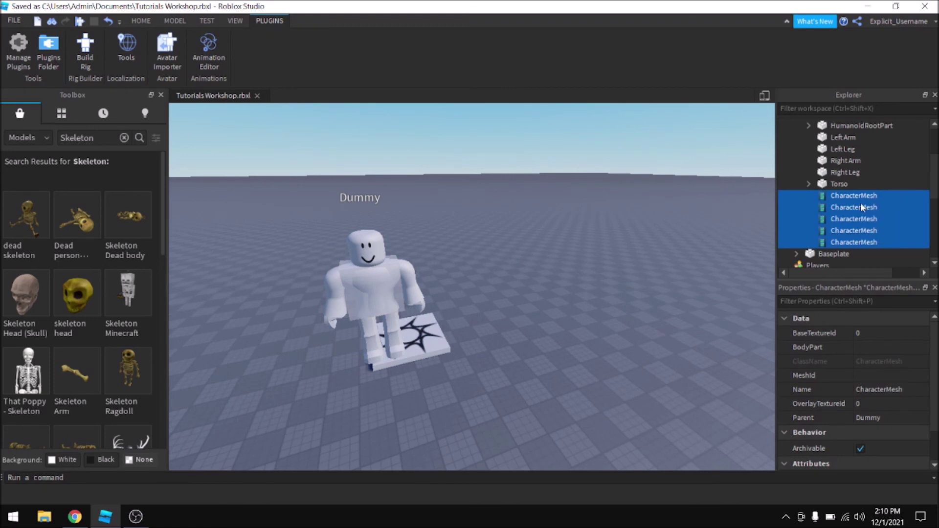
pyautogui.scroll(3, 862, 207)
pyautogui.click(797, 170)
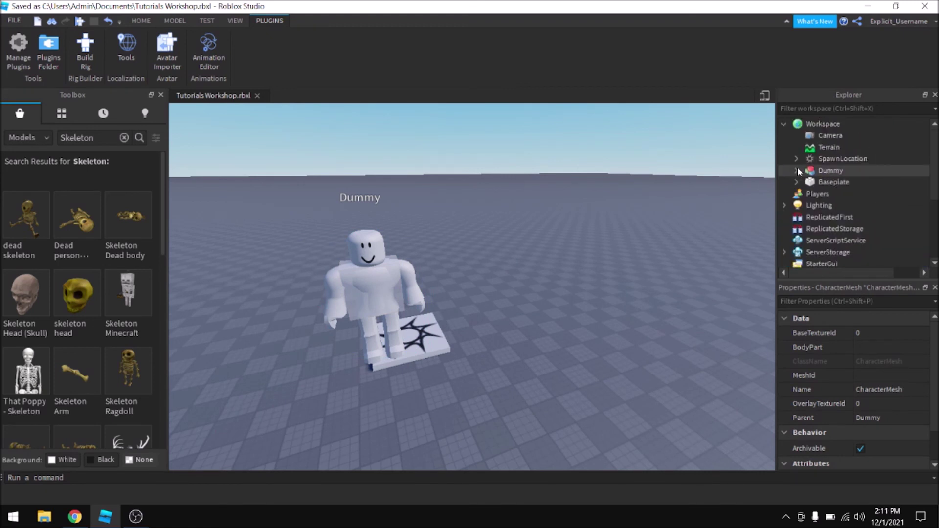